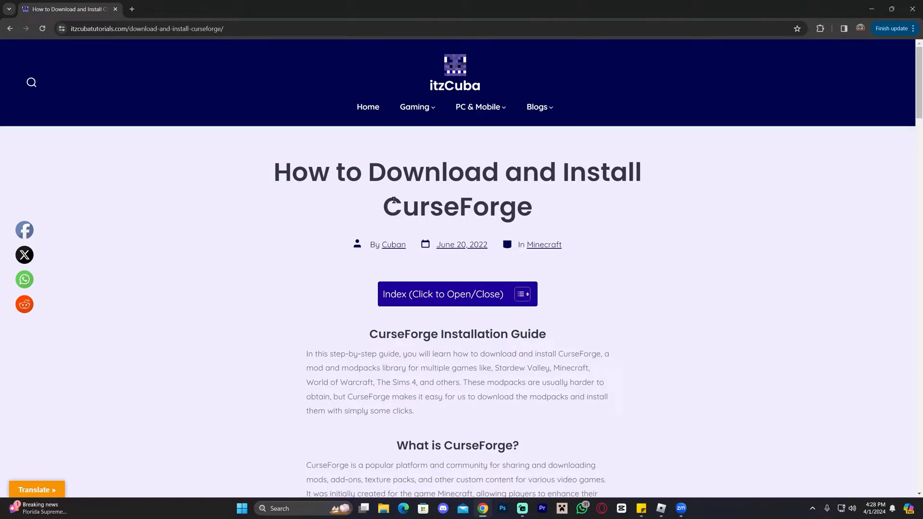
# Download the standalone CurseForge Windows installer and save it into Downloads
pyautogui.moveTo(547, 217); pyautogui.dragTo(369, 212)
pyautogui.click(466, 205)
pyautogui.scroll(-5, 641, 205)
pyautogui.scroll(-5, 649, 239)
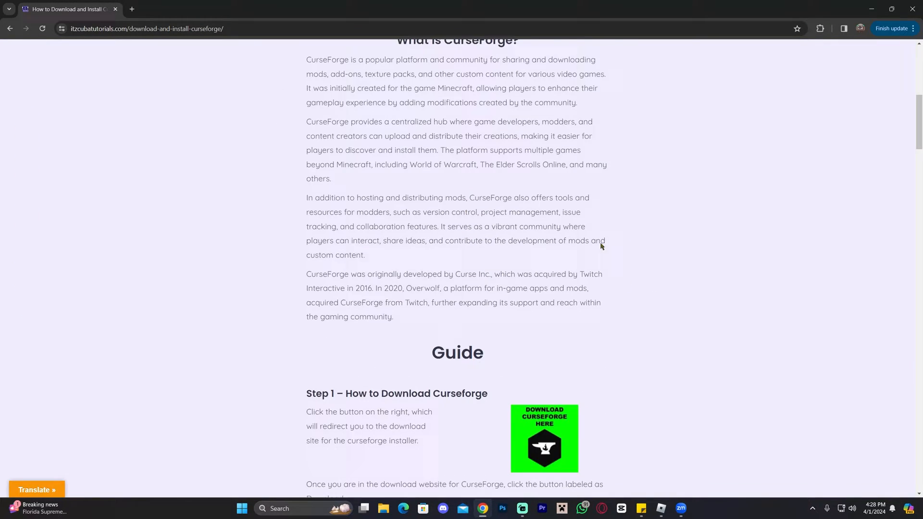
pyautogui.scroll(-5, 649, 260)
pyautogui.scroll(-5, 677, 283)
pyautogui.scroll(-3, 677, 283)
pyautogui.scroll(4, 678, 282)
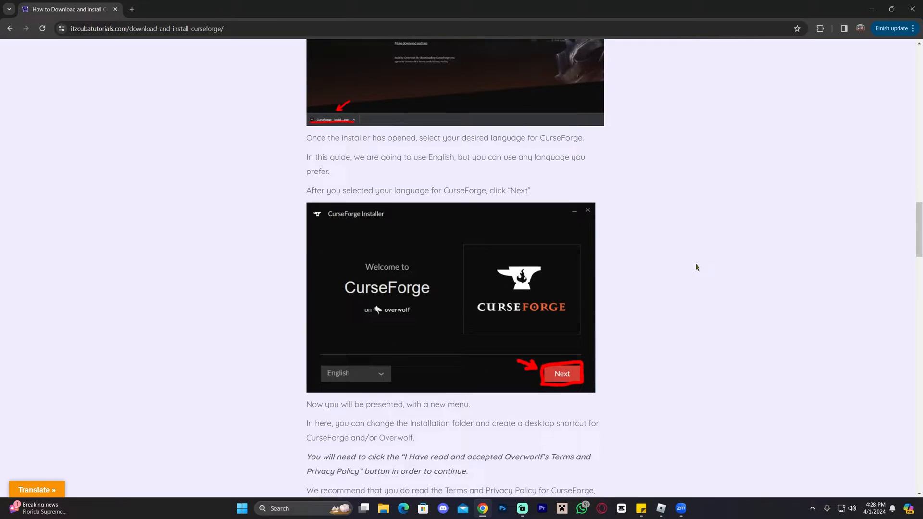
pyautogui.scroll(5, 657, 271)
pyautogui.scroll(4, 653, 263)
pyautogui.scroll(4, 653, 264)
pyautogui.scroll(4, 650, 166)
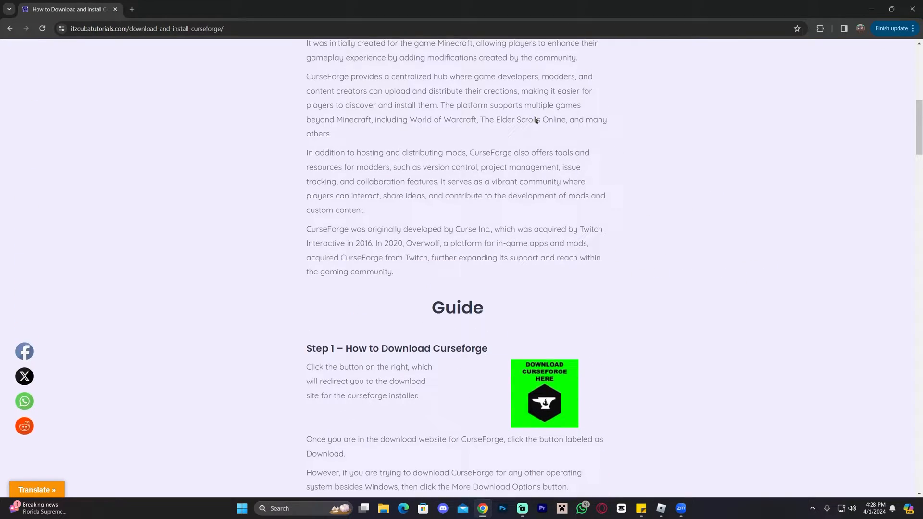
pyautogui.scroll(3, 623, 289)
pyautogui.scroll(5, 707, 245)
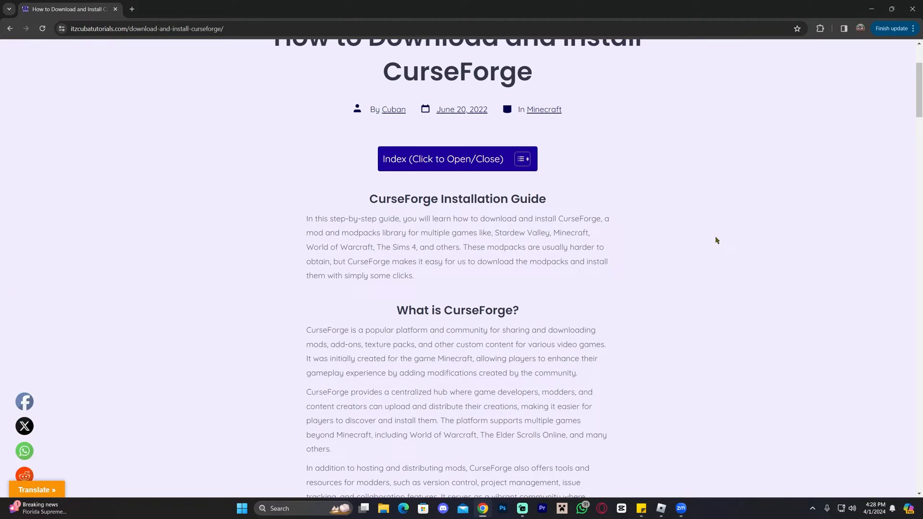
pyautogui.scroll(-8, 620, 255)
pyautogui.scroll(-2, 505, 237)
pyautogui.moveTo(306, 214); pyautogui.dragTo(339, 214)
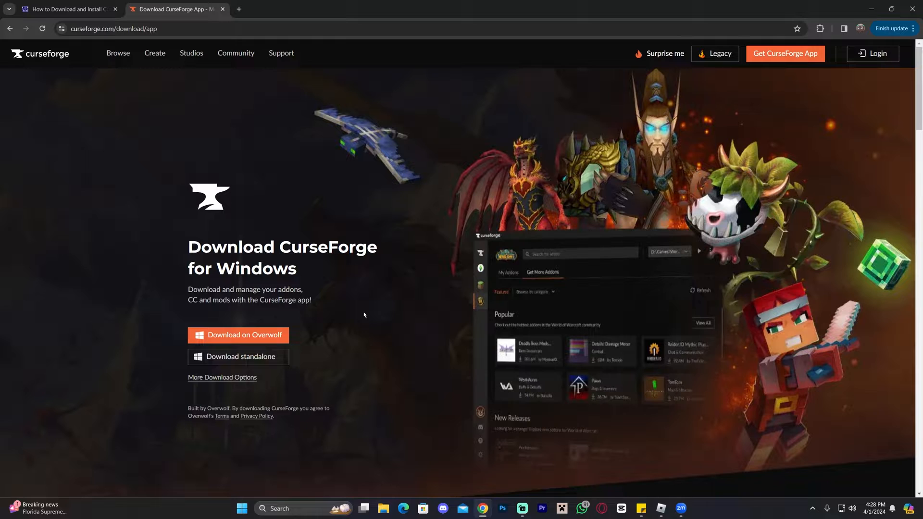
pyautogui.click(269, 359)
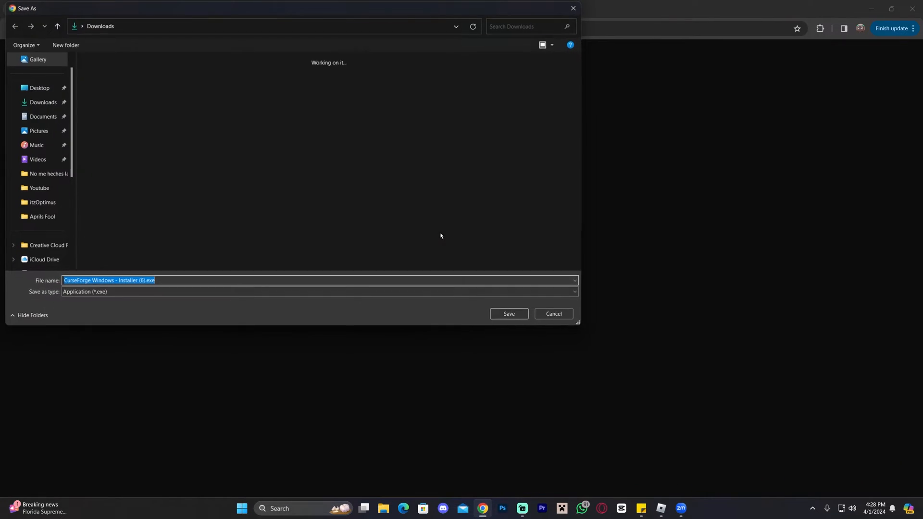
pyautogui.click(513, 316)
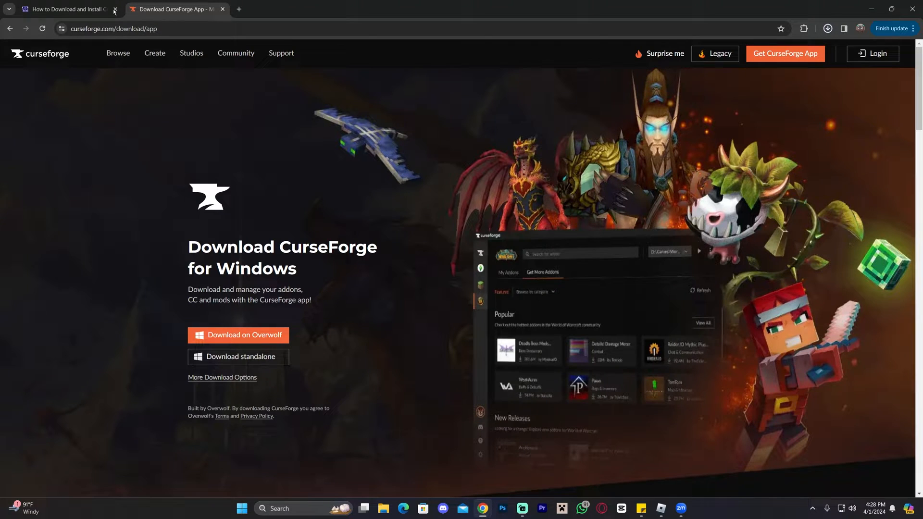
# View the download options for Windows, Mac and Linux, dismissing the recent downloads popup
pyautogui.click(222, 377)
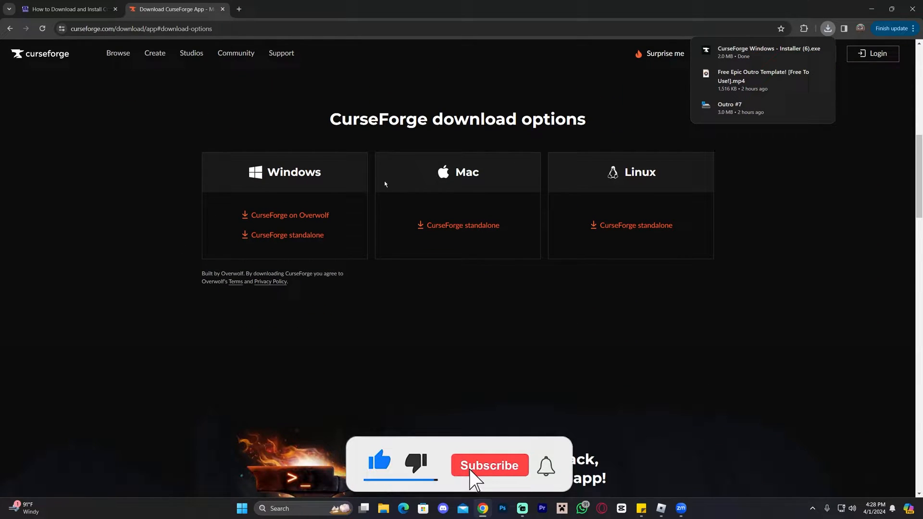
pyautogui.moveTo(323, 173); pyautogui.dragTo(266, 174)
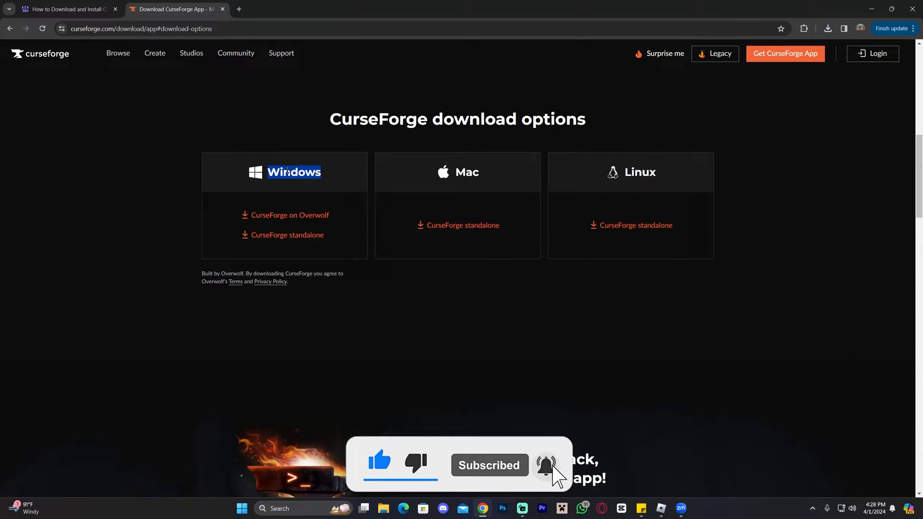
pyautogui.click(466, 172)
pyautogui.moveTo(658, 174); pyautogui.dragTo(632, 175)
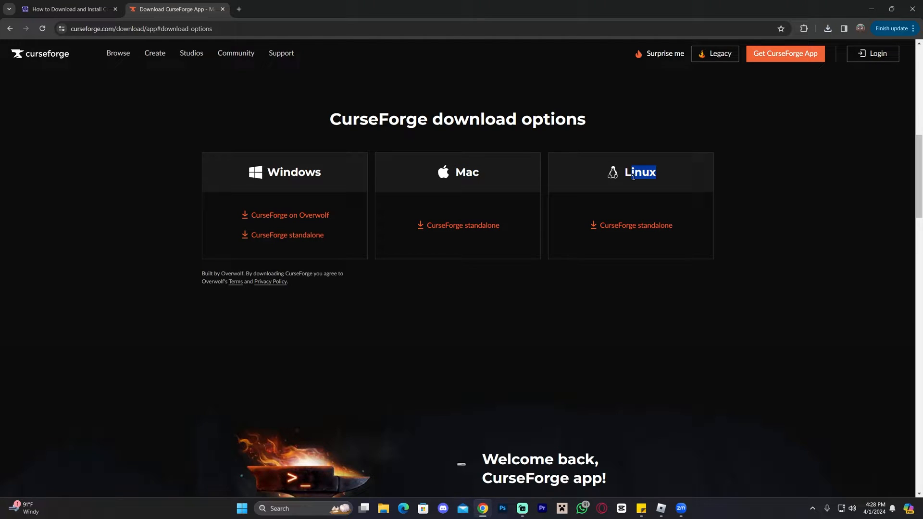
pyautogui.click(641, 181)
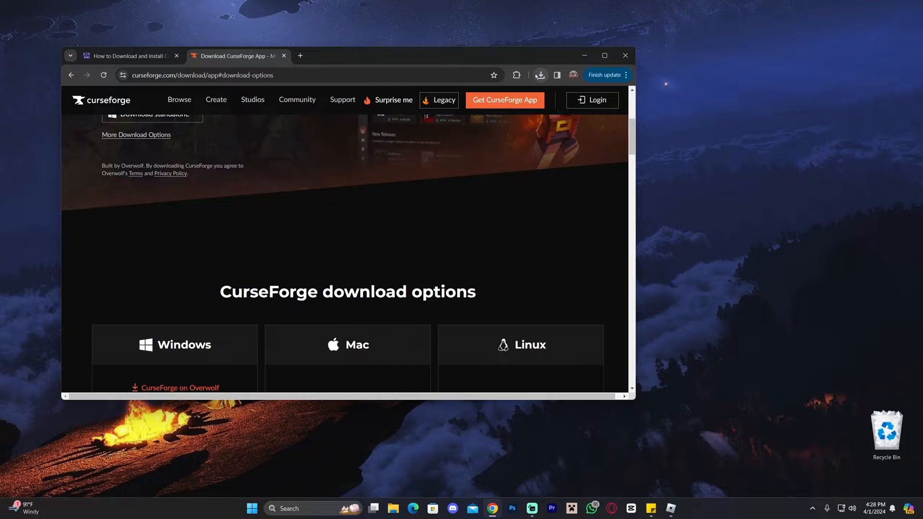
# Move the installer to the desktop, launch it, keep English and advance past the welcome page
pyautogui.moveTo(464, 120)
pyautogui.mouseDown()
pyautogui.moveTo(24, 29)
pyautogui.moveTo(359, 166)
pyautogui.mouseUp()
pyautogui.click(535, 94)
pyautogui.click(584, 55)
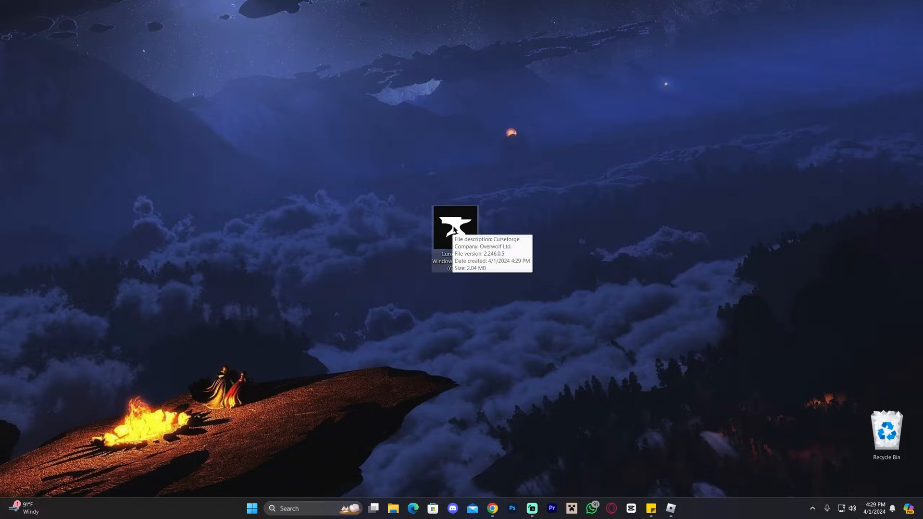
pyautogui.doubleClick(457, 228)
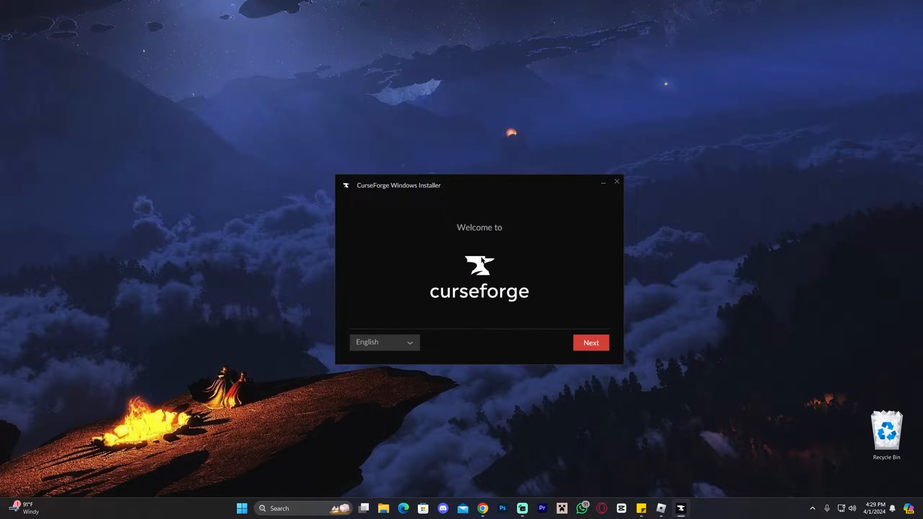
pyautogui.click(398, 343)
pyautogui.click(475, 333)
pyautogui.click(591, 342)
# Accept the terms, rerun the installer as administrator and start installing CurseForge
pyautogui.click(355, 340)
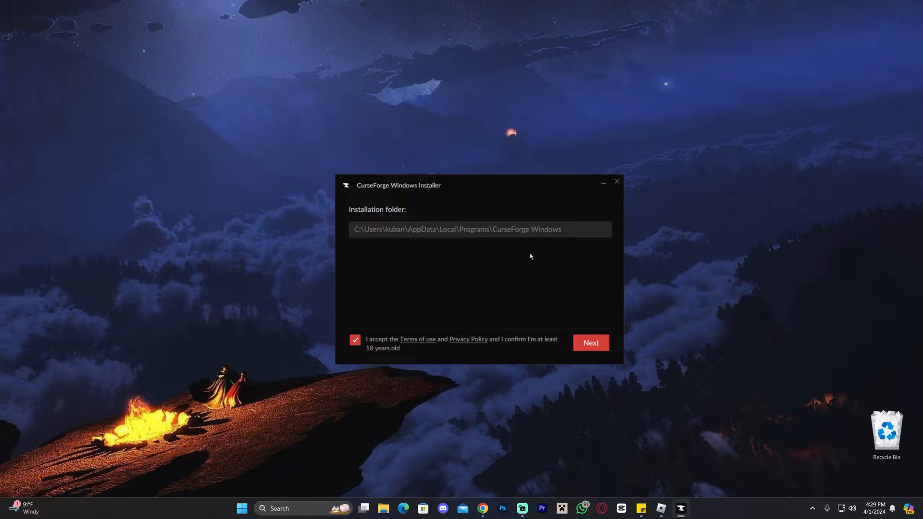
pyautogui.moveTo(469, 185); pyautogui.dragTo(466, 276)
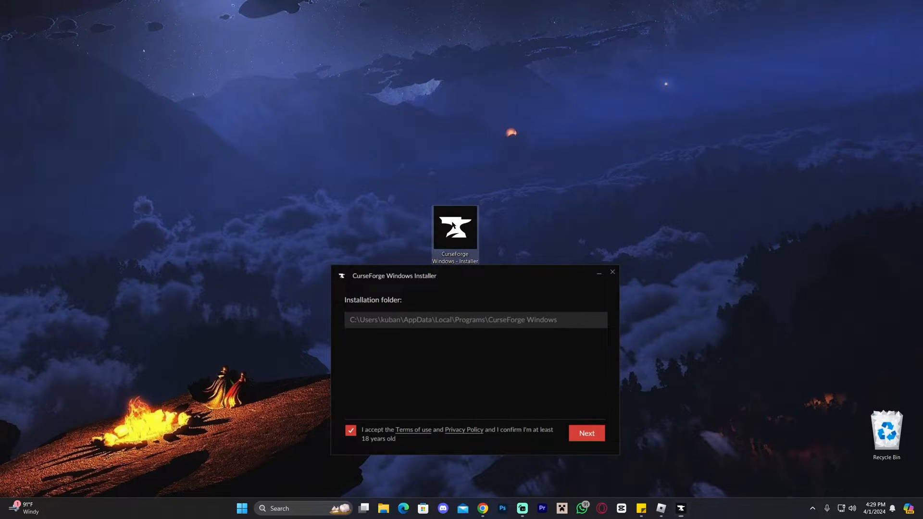
pyautogui.rightClick(454, 230)
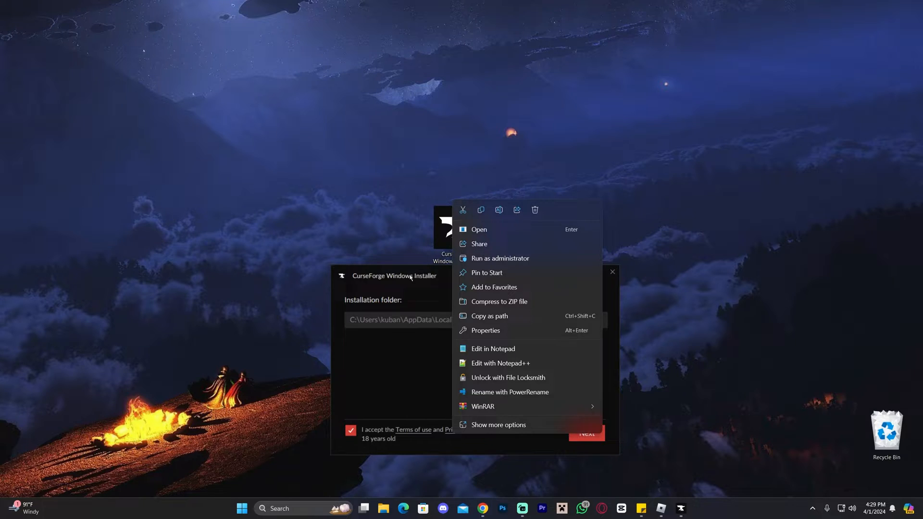
pyautogui.click(490, 260)
pyautogui.moveTo(498, 277); pyautogui.dragTo(499, 194)
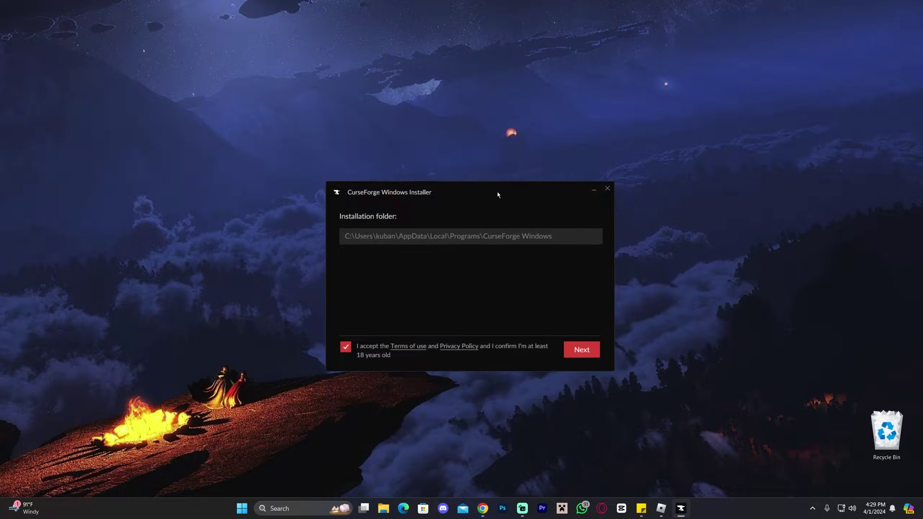
pyautogui.click(582, 351)
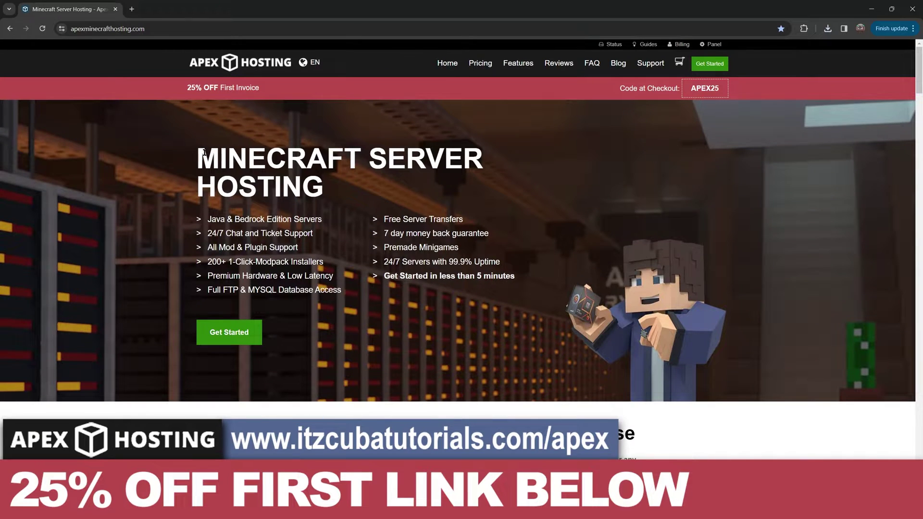
# Review the Apex Hosting page, highlighting the 1-Click Modpack Installers and Minecraft Server Hosting headings
pyautogui.moveTo(204, 153); pyautogui.dragTo(382, 190)
pyautogui.click(382, 190)
pyautogui.scroll(-3, 345, 185)
pyautogui.scroll(-3, 346, 184)
pyautogui.scroll(-3, 346, 184)
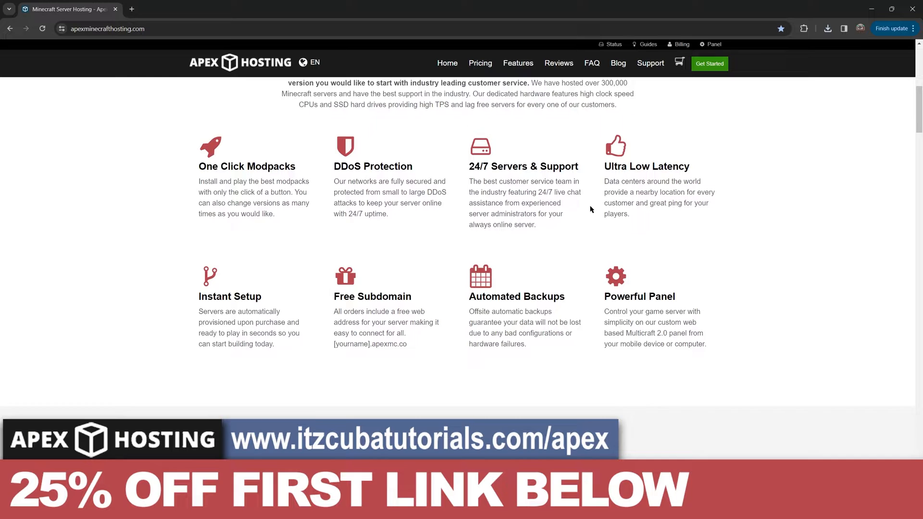
pyautogui.scroll(8, 665, 240)
pyautogui.scroll(3, 664, 240)
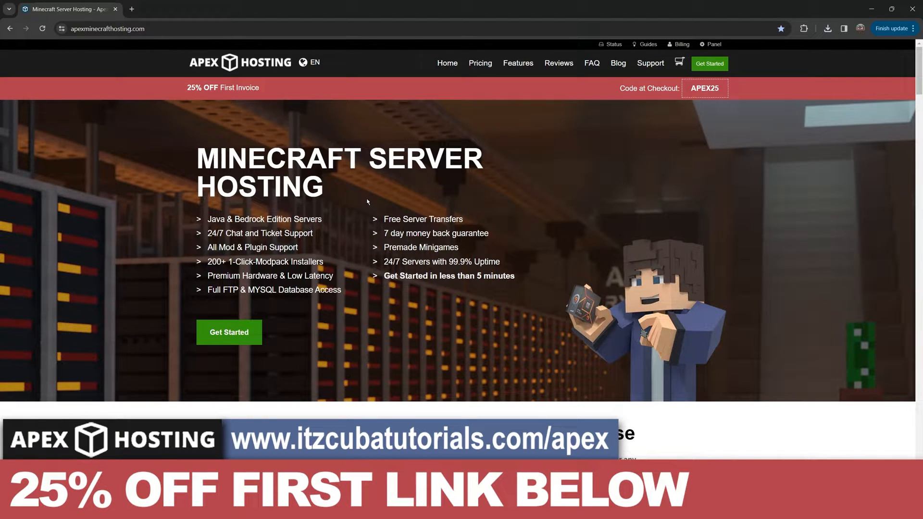
pyautogui.scroll(-2, 385, 210)
pyautogui.scroll(2, 364, 267)
pyautogui.moveTo(305, 262); pyautogui.dragTo(229, 262)
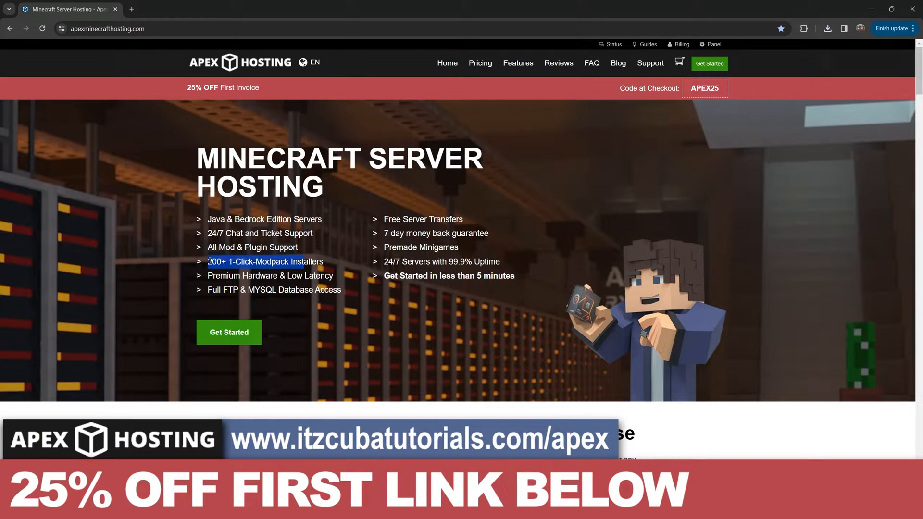
pyautogui.click(230, 262)
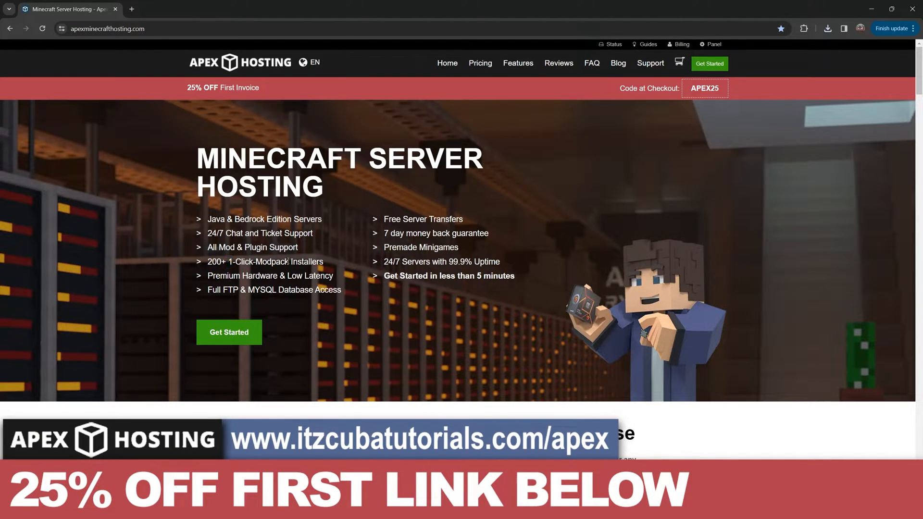
pyautogui.moveTo(515, 277); pyautogui.dragTo(386, 277)
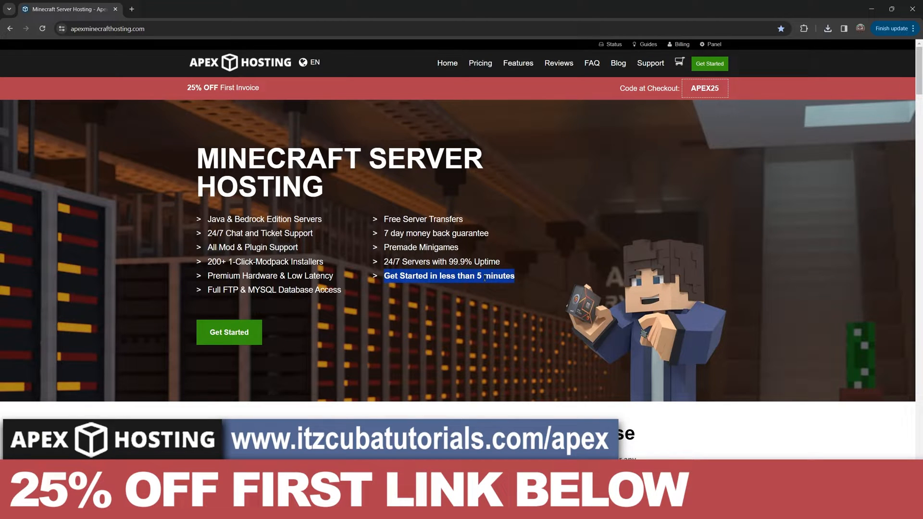
pyautogui.click(515, 281)
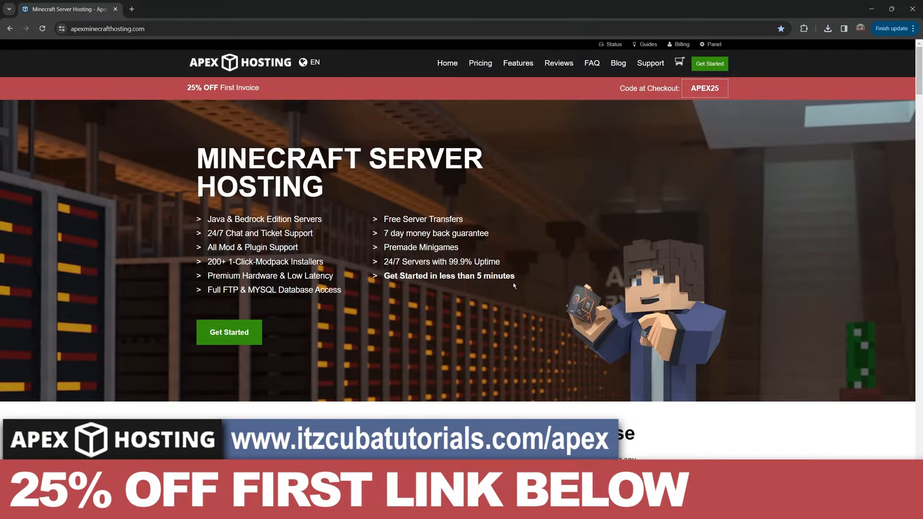
pyautogui.scroll(-3, 505, 288)
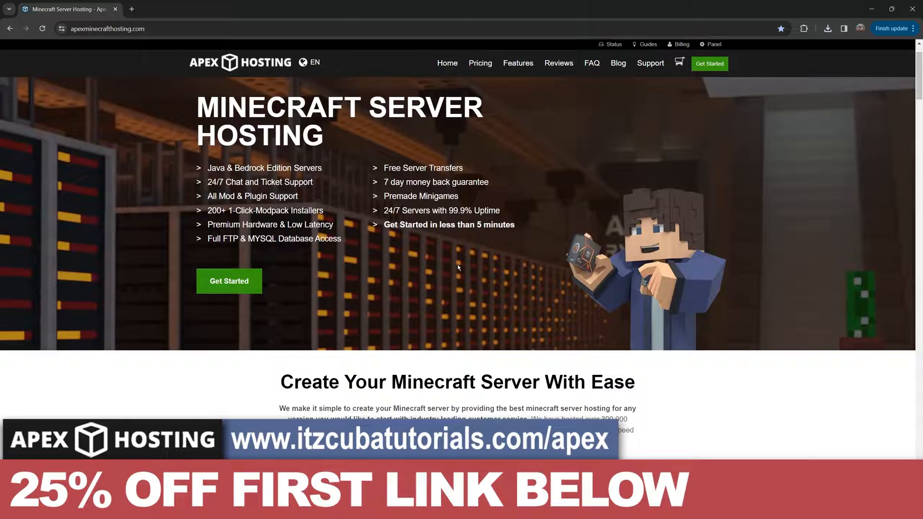
pyautogui.scroll(3, 502, 260)
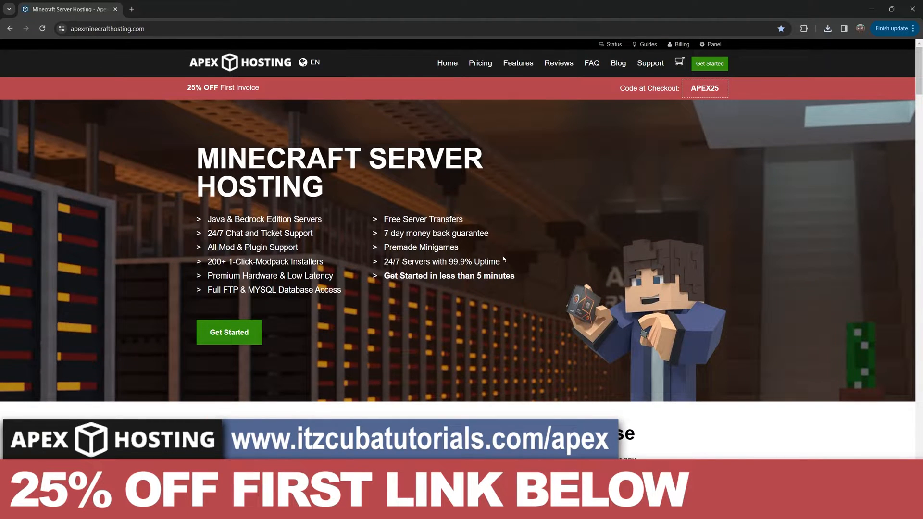
pyautogui.tripleClick(358, 182)
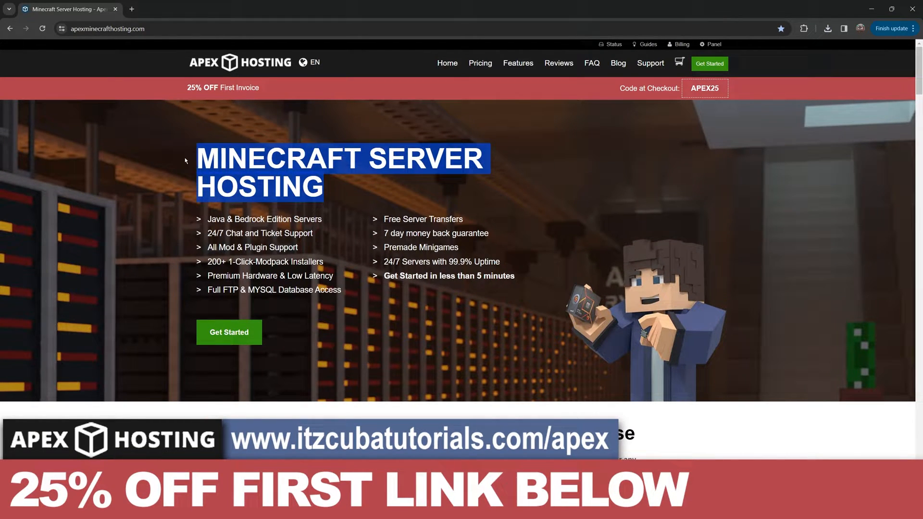
pyautogui.click(261, 160)
pyautogui.scroll(-3, 360, 181)
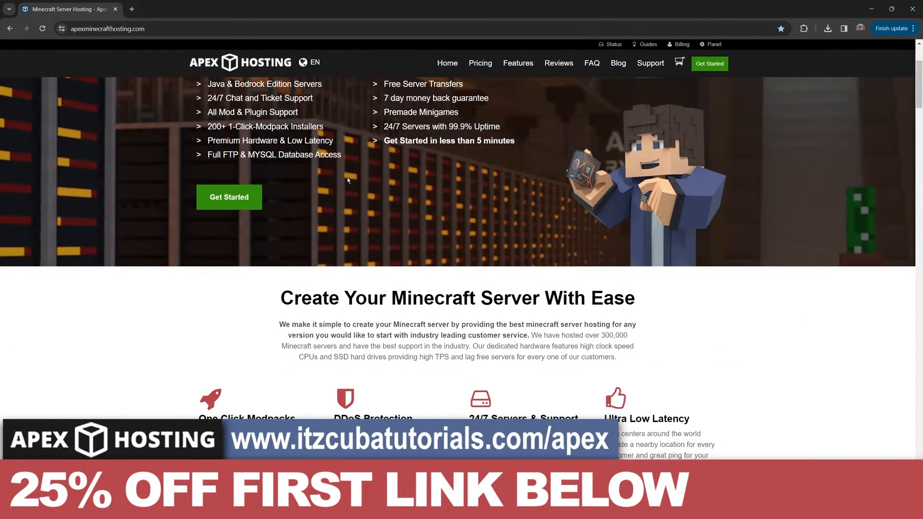
pyautogui.scroll(-2, 360, 182)
pyautogui.scroll(-2, 360, 182)
pyautogui.scroll(-1, 361, 185)
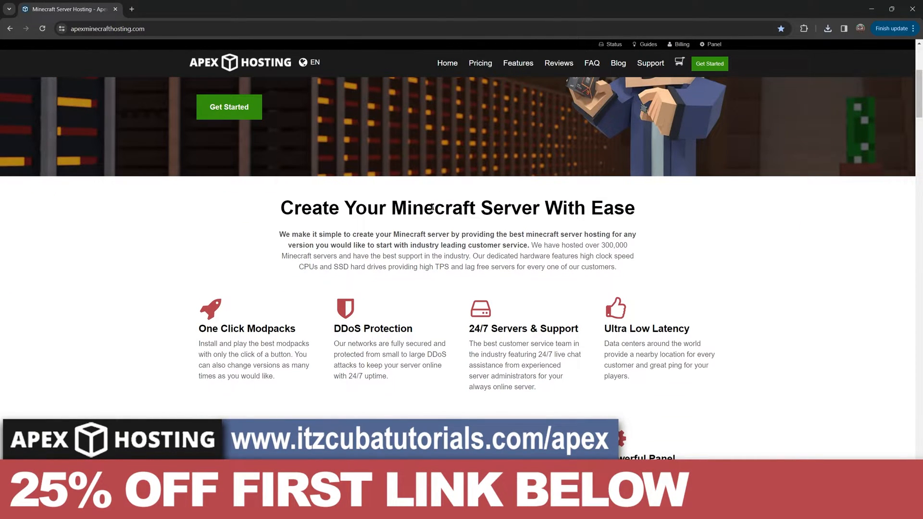
pyautogui.scroll(5, 436, 218)
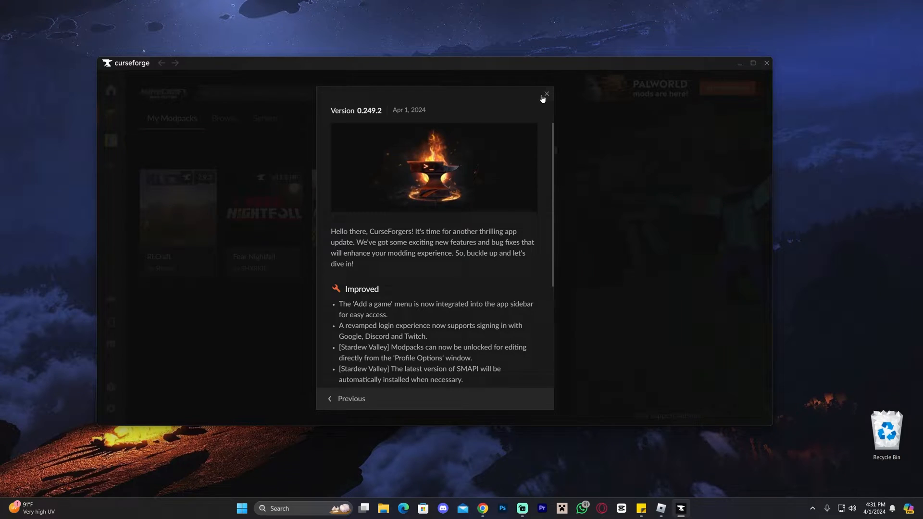
# Dismiss the update notes, go Home, choose Minecraft, browse modpacks and maximize the window
pyautogui.click(543, 98)
pyautogui.click(110, 91)
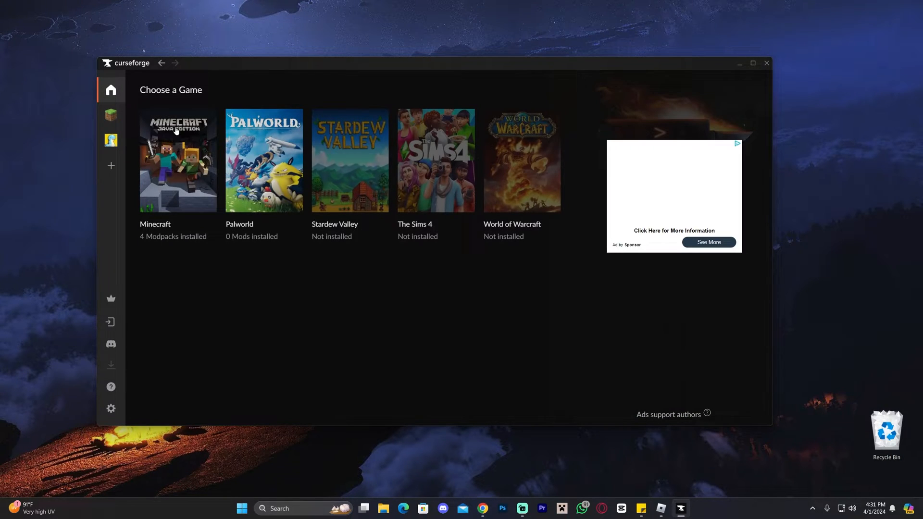
pyautogui.click(169, 196)
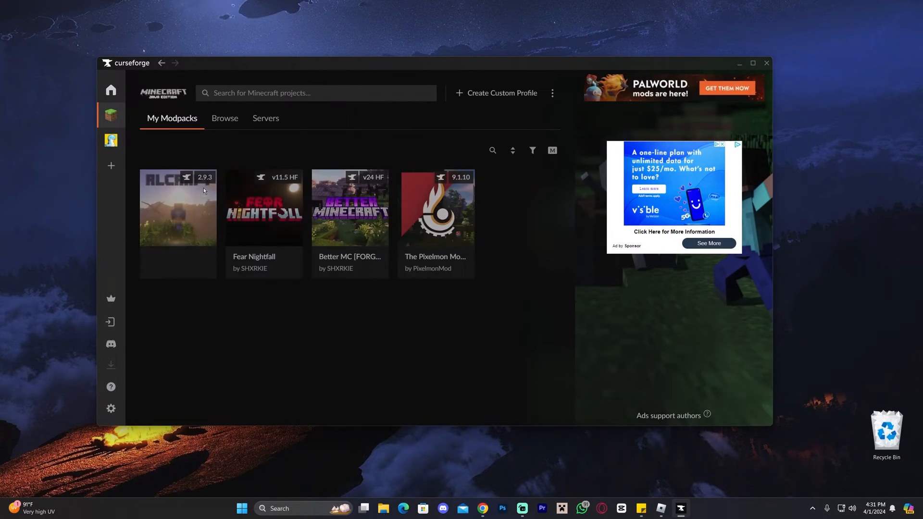
pyautogui.click(225, 119)
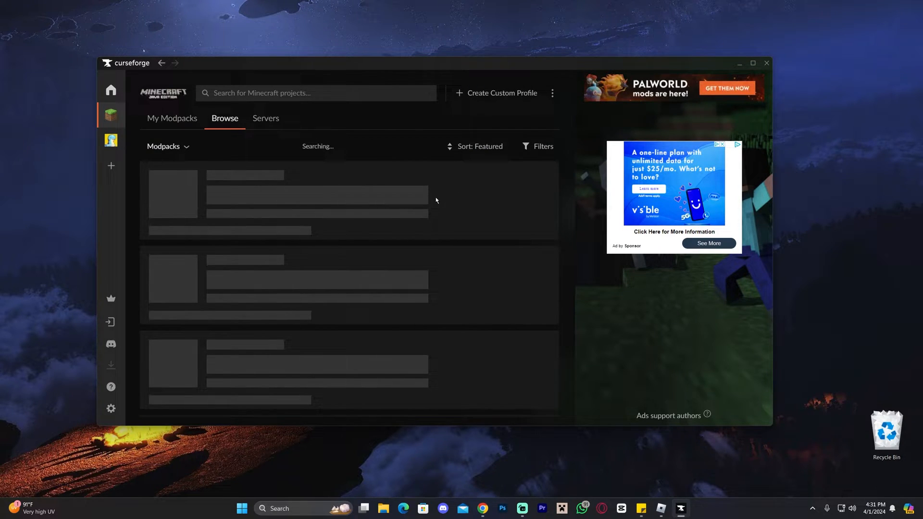
pyautogui.press('super+Up')
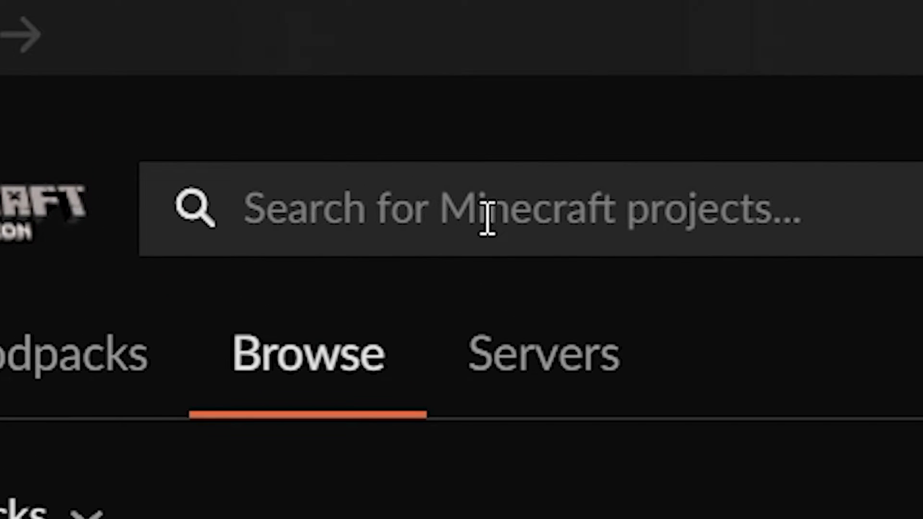
# Search Minecraft projects for 'steampunk' and install the SteamPunk [LPS] modpack
pyautogui.click(163, 36)
pyautogui.write('steamp')
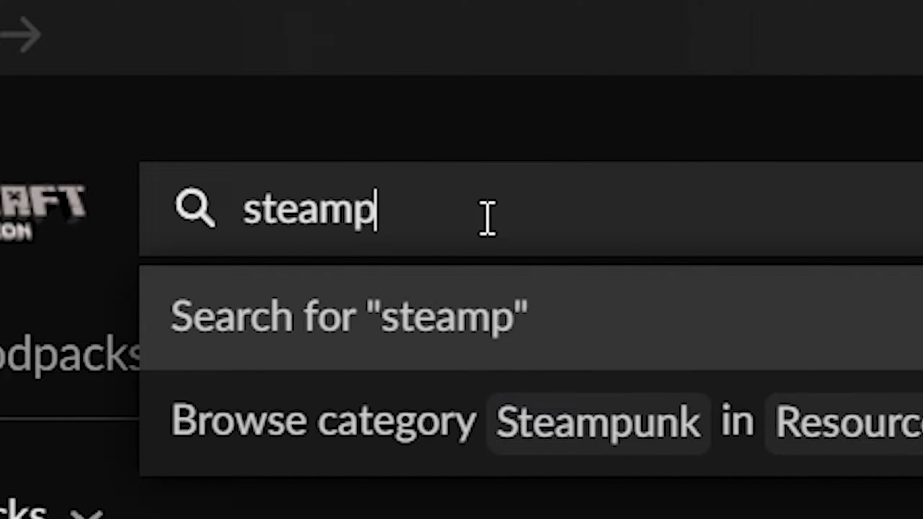
pyautogui.write('unk')
pyautogui.press('Return')
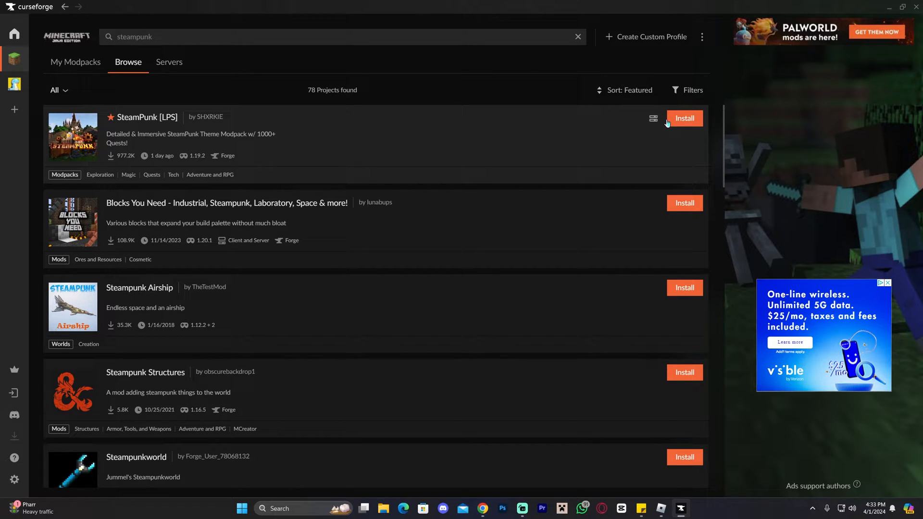
pyautogui.click(691, 123)
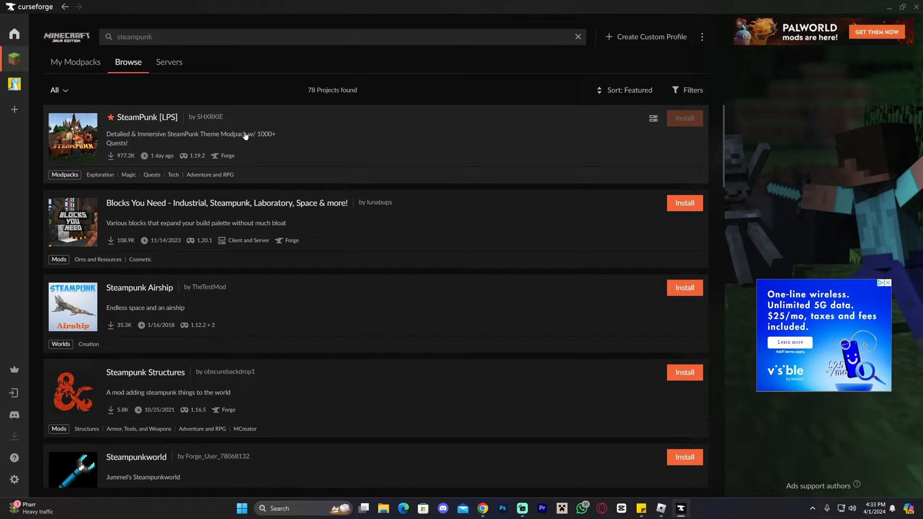
# Switch to My Modpacks and wait for the SteamPunk download to finish
pyautogui.click(75, 62)
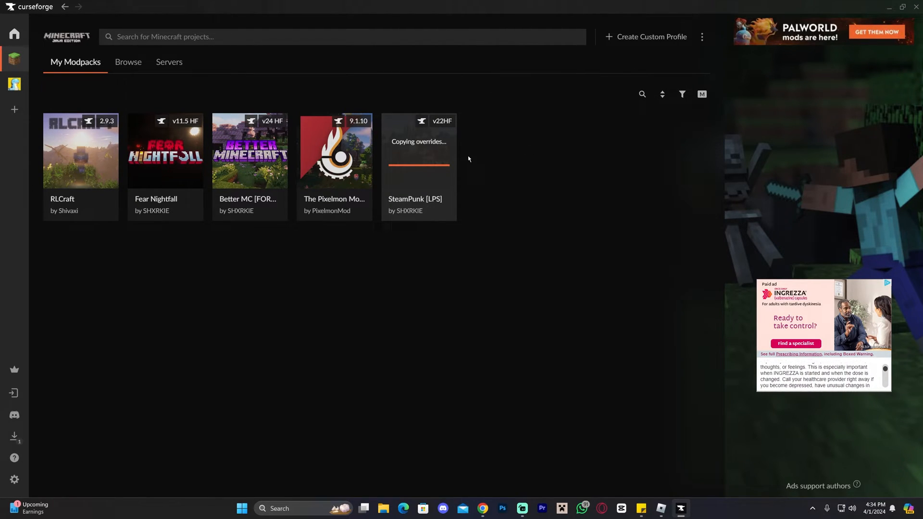
pyautogui.moveTo(419, 166)
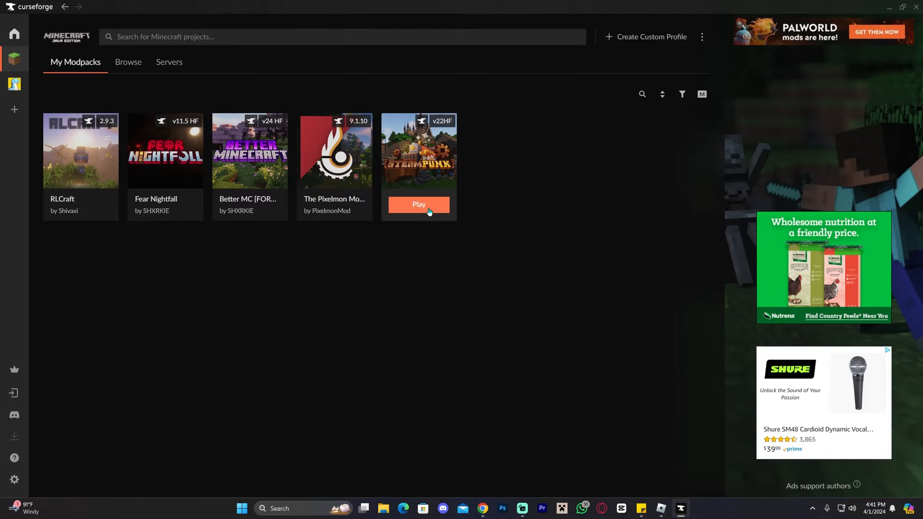
# Play the SteamPunk tile, confirm SteamPunk [LPS] is the selected installation, then view all installations
pyautogui.click(431, 210)
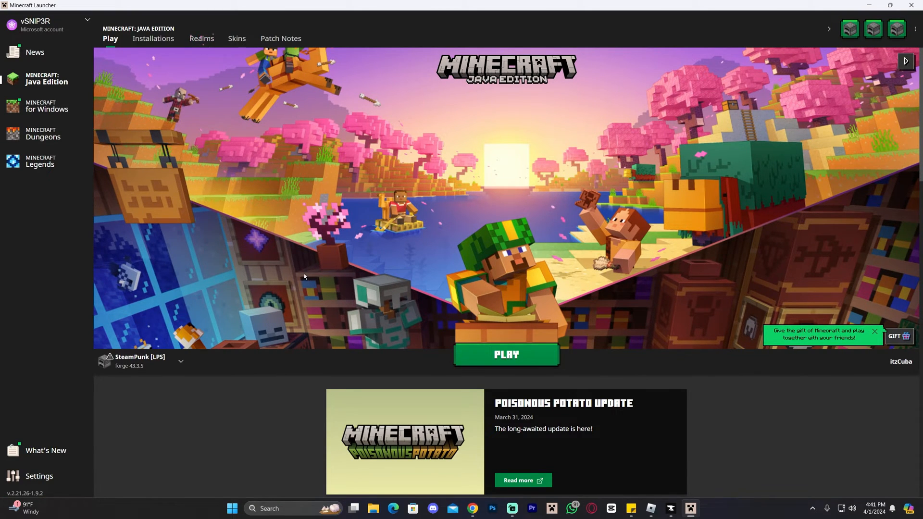
pyautogui.click(148, 365)
pyautogui.click(140, 360)
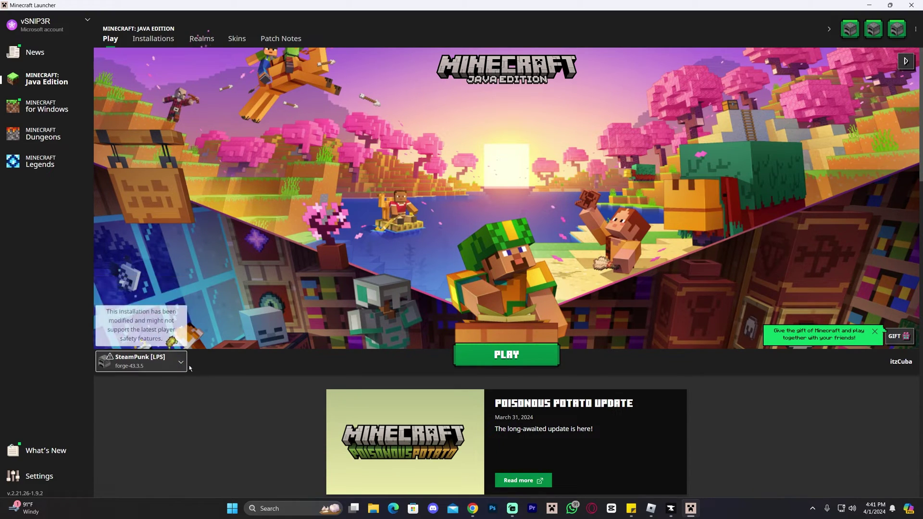
pyautogui.click(136, 364)
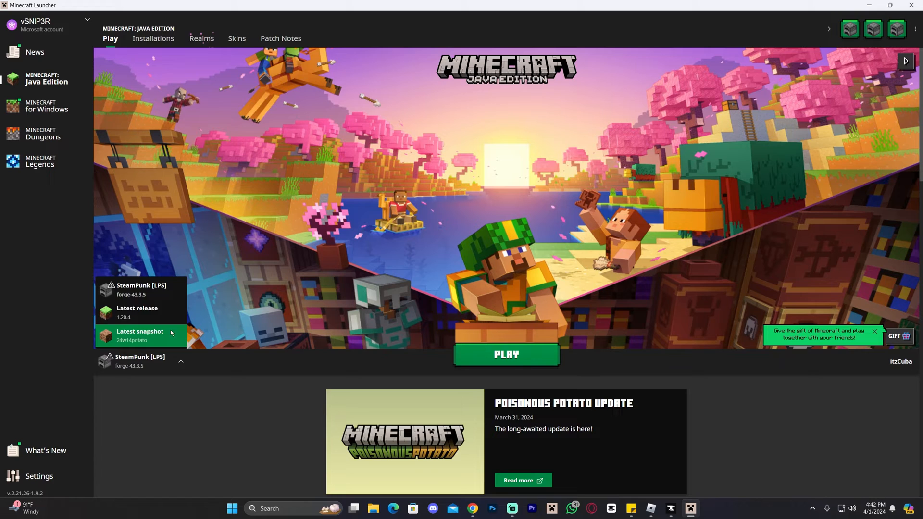
pyautogui.click(288, 339)
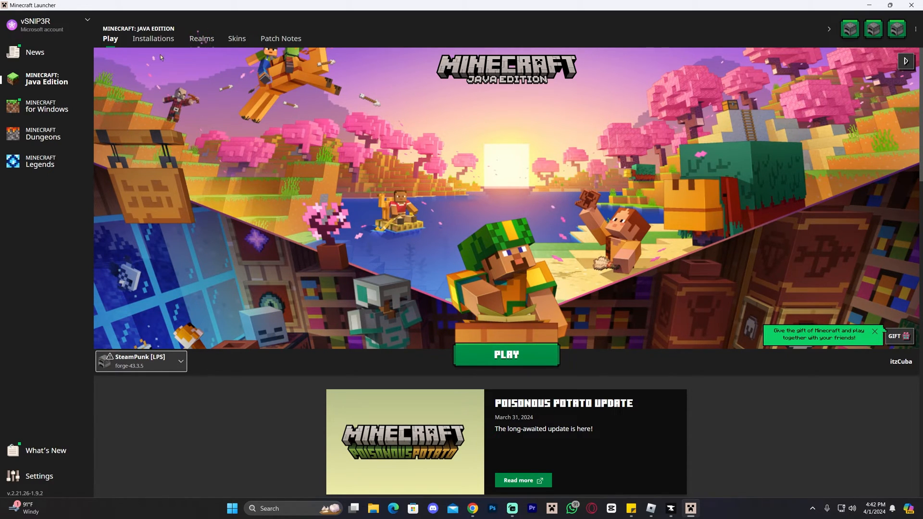
pyautogui.click(153, 38)
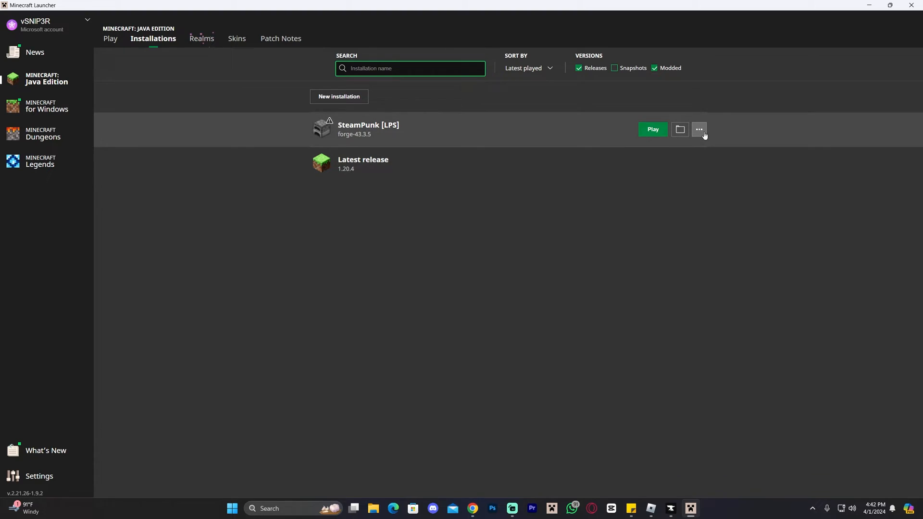
# Inspect the SteamPunk [LPS] installation's -Xmx4096m memory arguments and cancel without changes
pyautogui.click(700, 129)
pyautogui.click(682, 149)
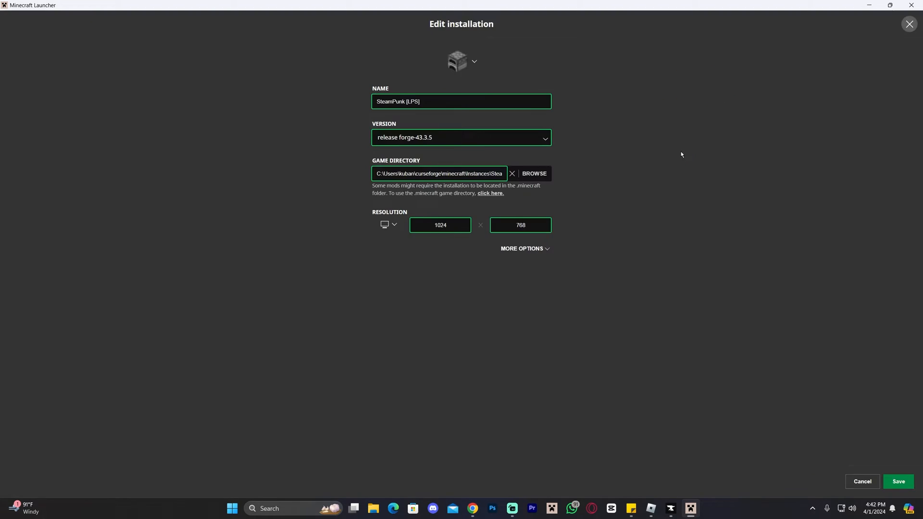
pyautogui.click(521, 248)
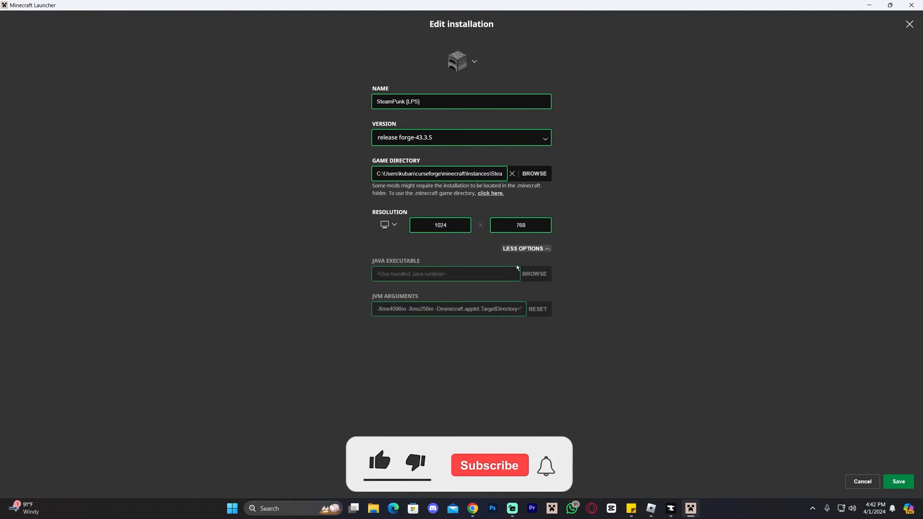
pyautogui.moveTo(401, 309); pyautogui.dragTo(392, 309)
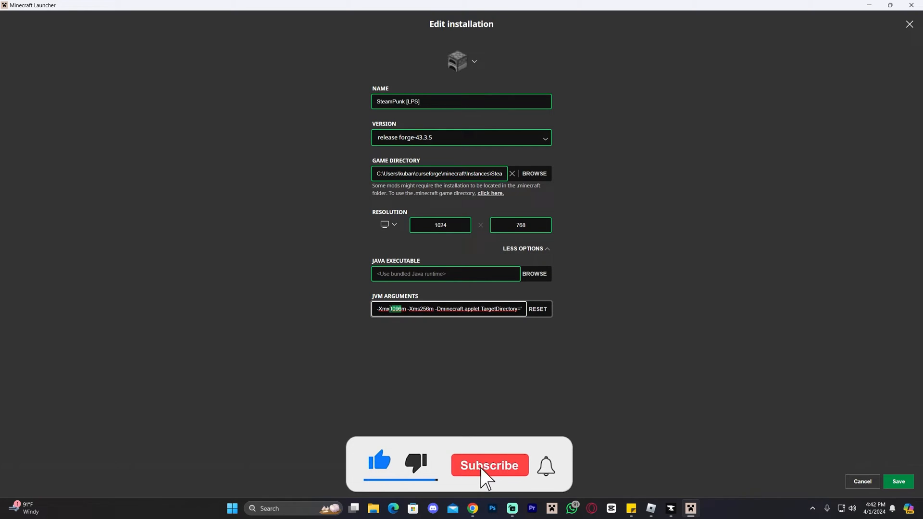
pyautogui.write('3')
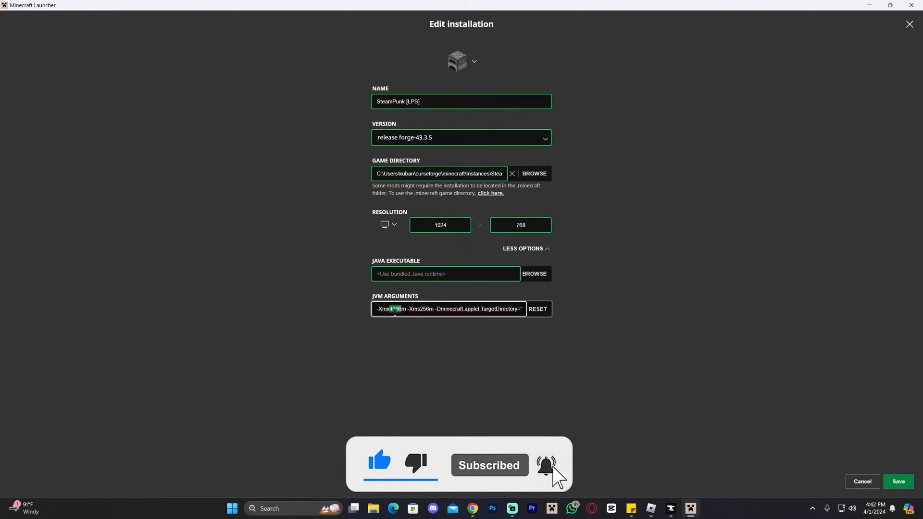
pyautogui.click(392, 309)
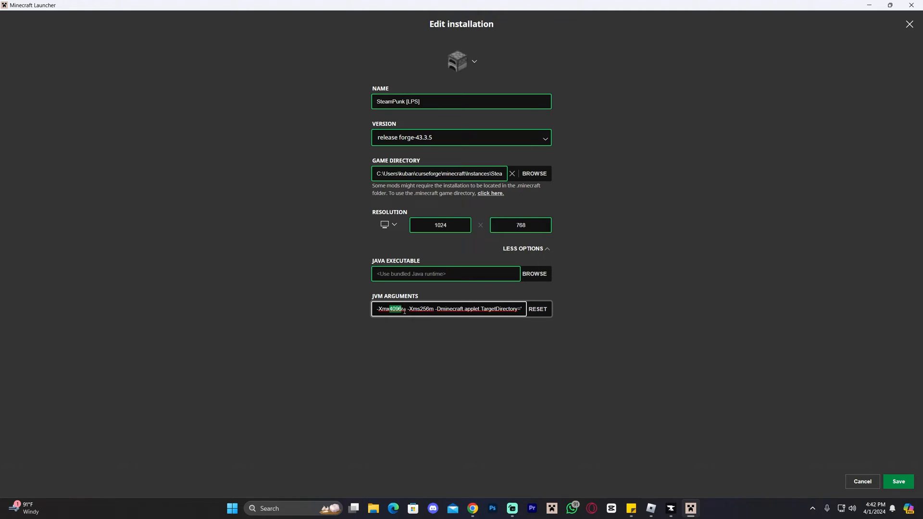
pyautogui.click(862, 481)
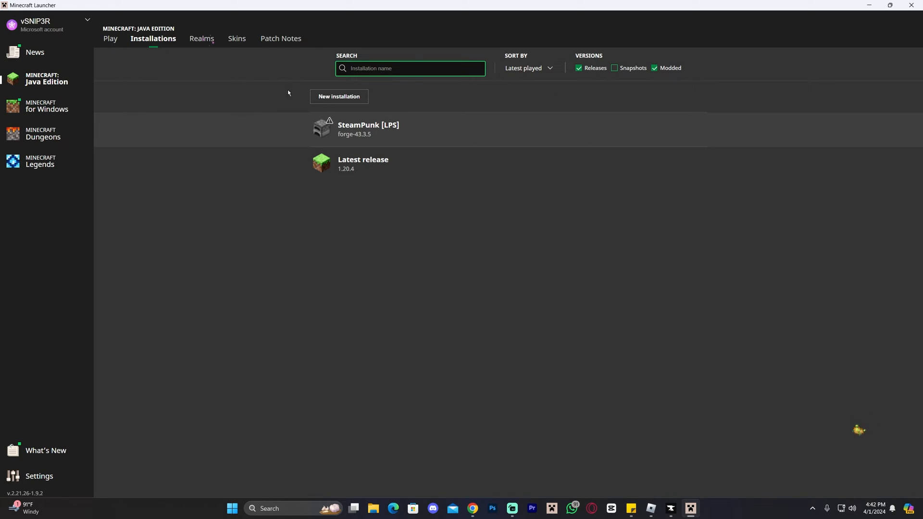
# Launch the SteamPunk installation from the Play page, accepting the modded-installation risk warning
pyautogui.click(110, 39)
pyautogui.click(507, 354)
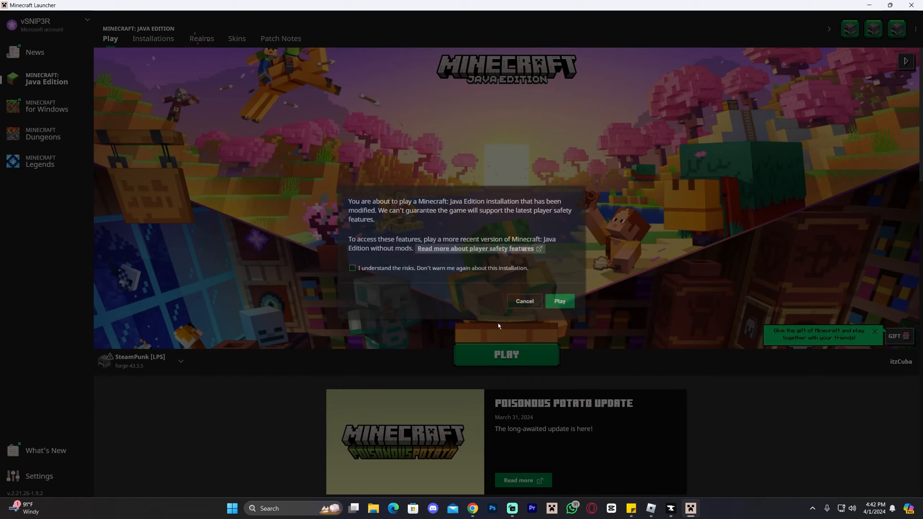
pyautogui.click(373, 273)
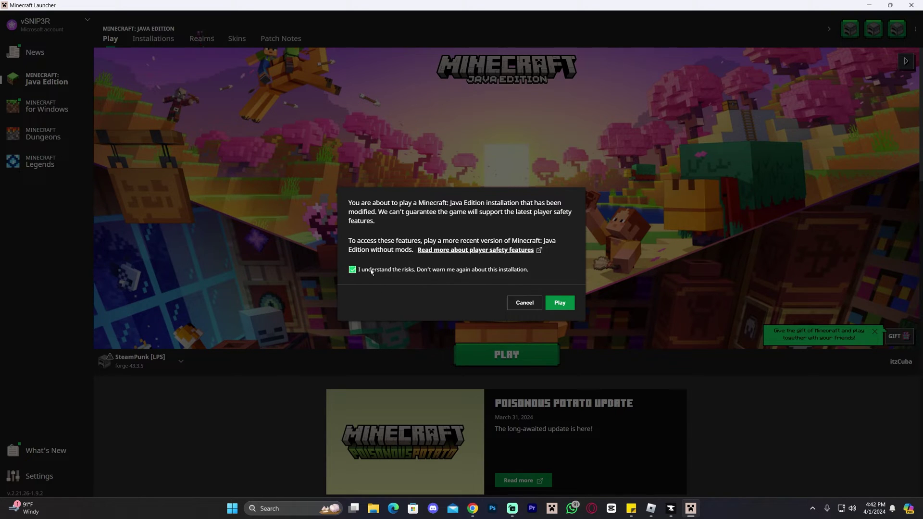
pyautogui.click(561, 303)
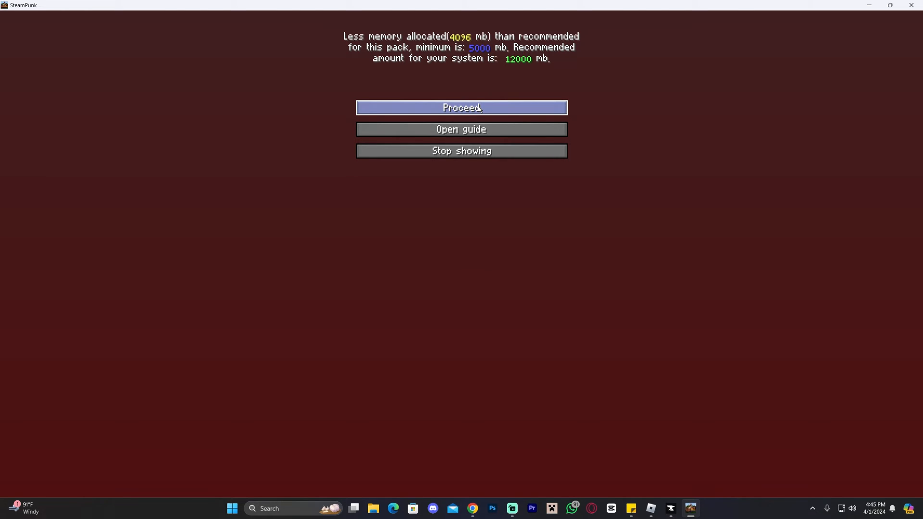
# Proceed past the low-memory warning and create a new singleplayer world with default settings
pyautogui.click(521, 113)
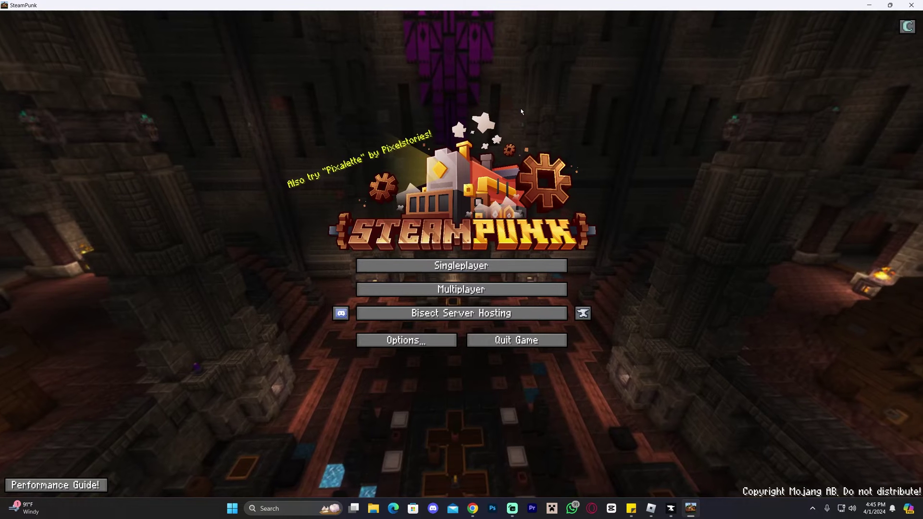
pyautogui.click(490, 266)
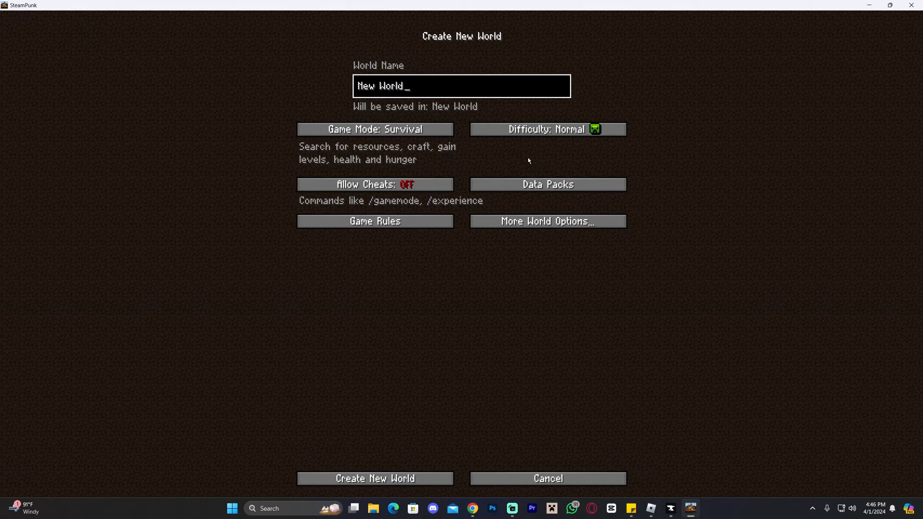
pyautogui.click(414, 482)
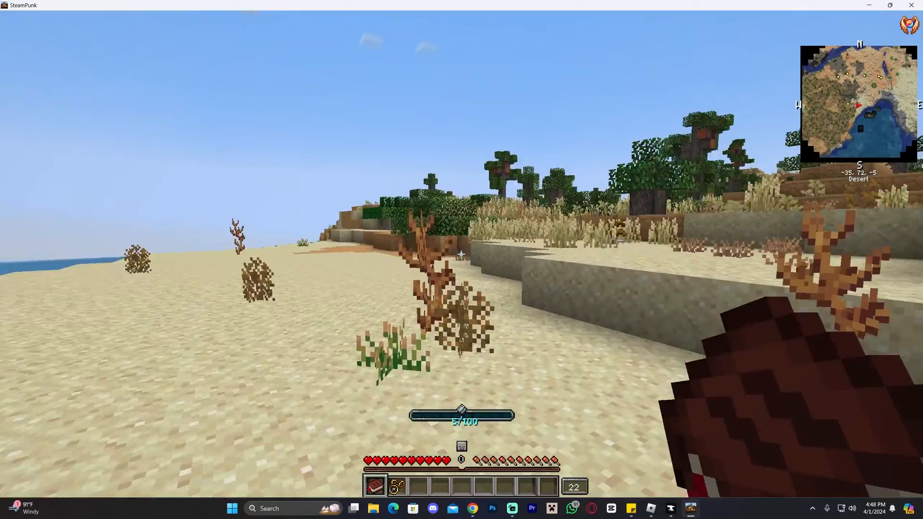
# Walk inland through the desert, then pause the game to bring up the Game Menu
pyautogui.press('w')
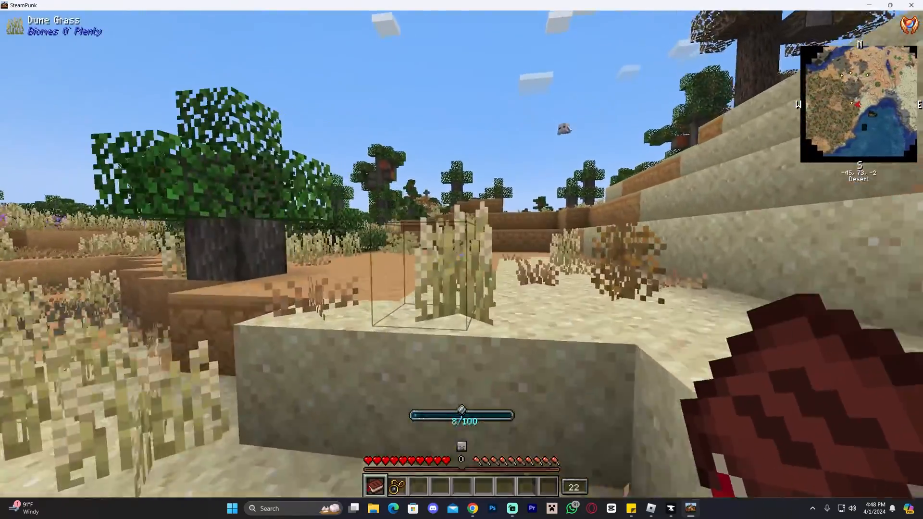
pyautogui.press('w')
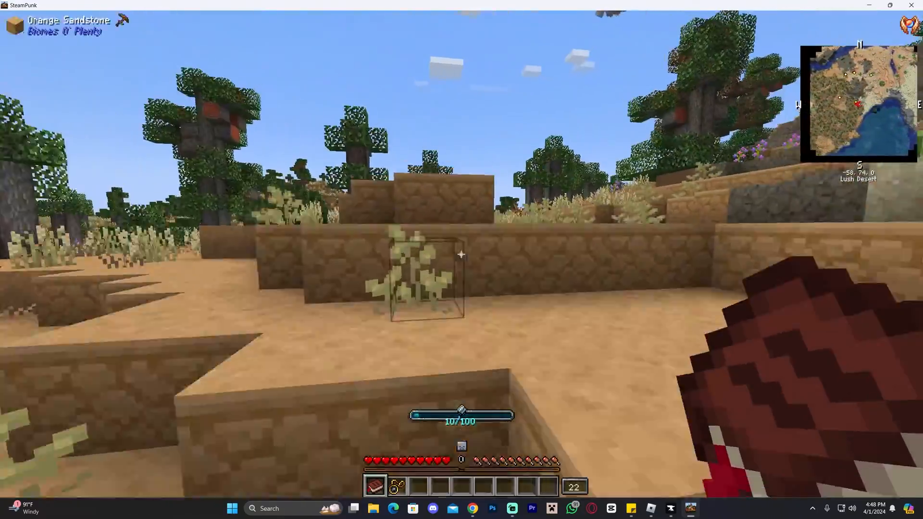
pyautogui.press('w')
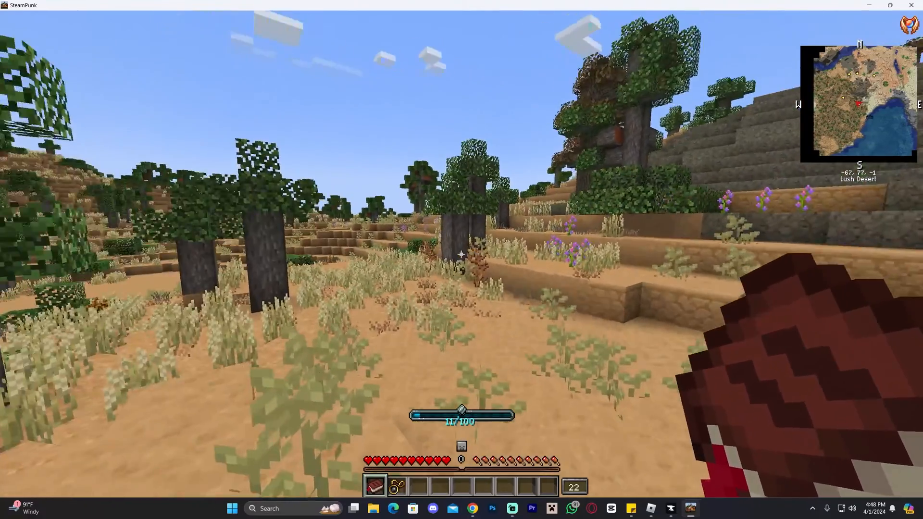
pyautogui.press('Escape')
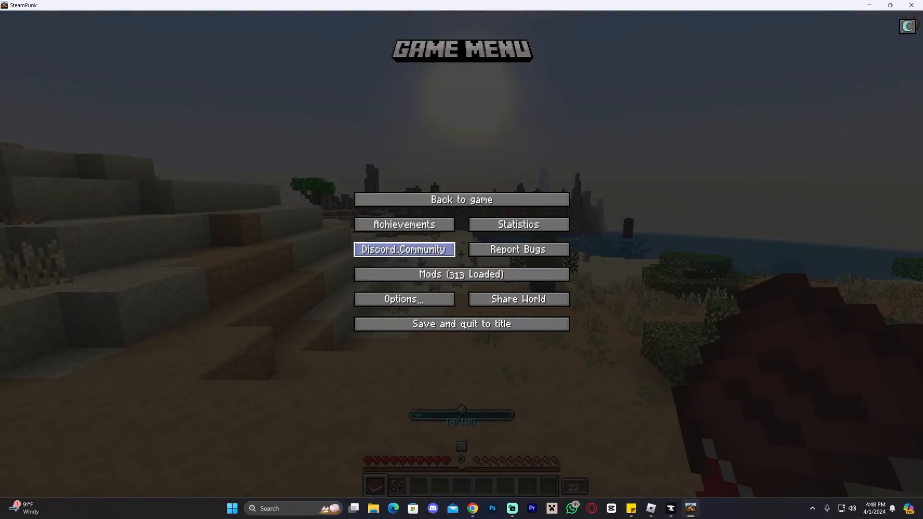
# Review the Video Settings (10-chunk render distance), close them and resume walking in the desert
pyautogui.click(404, 299)
pyautogui.click(375, 173)
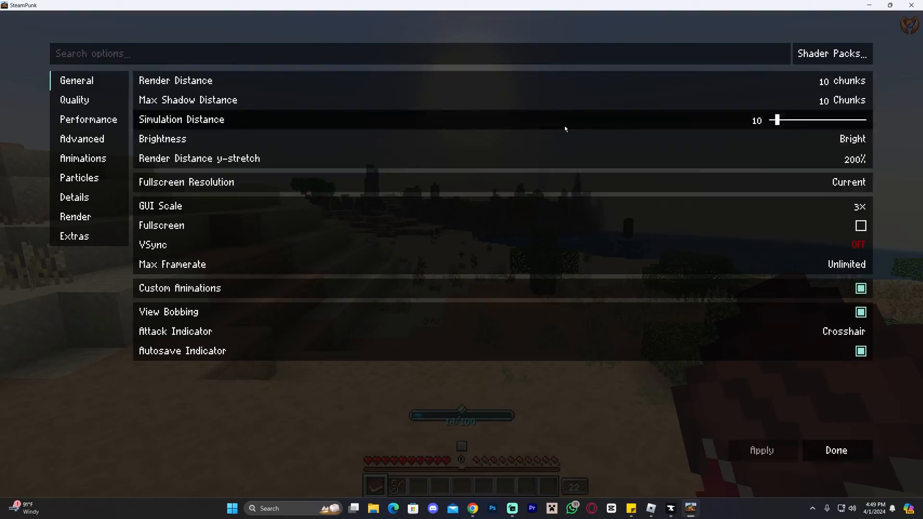
pyautogui.press('Escape')
pyautogui.press('w')
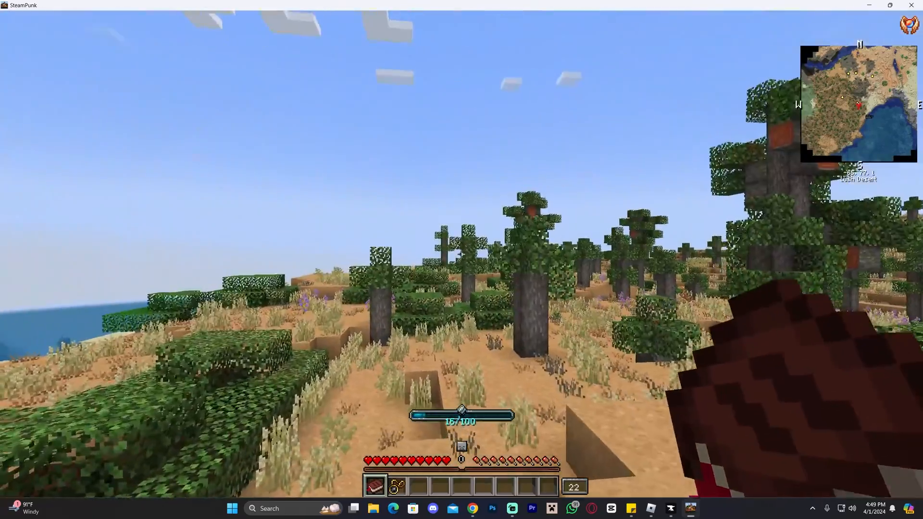
# Explore the desert and switch to third-person view with F5 to see the purple character running
pyautogui.press('w')
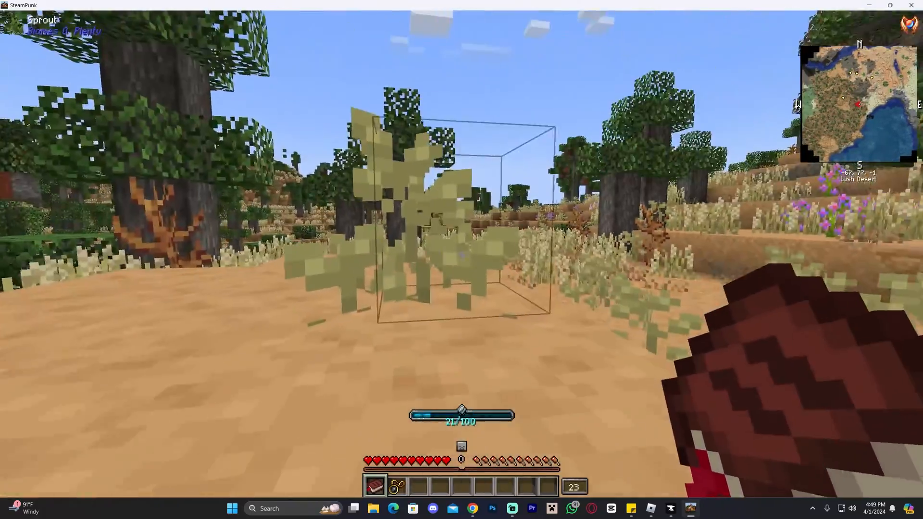
pyautogui.press('w')
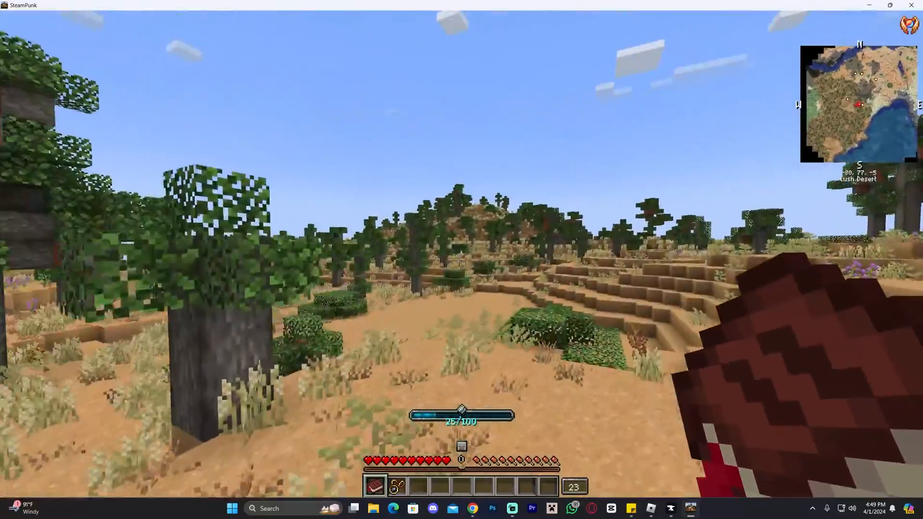
pyautogui.press('w')
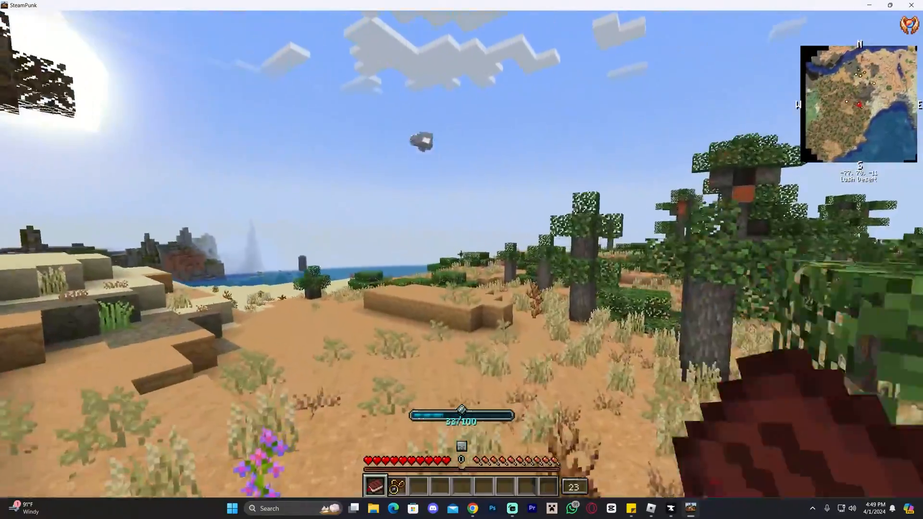
pyautogui.press('F5')
pyautogui.press('F5')
pyautogui.press('w')
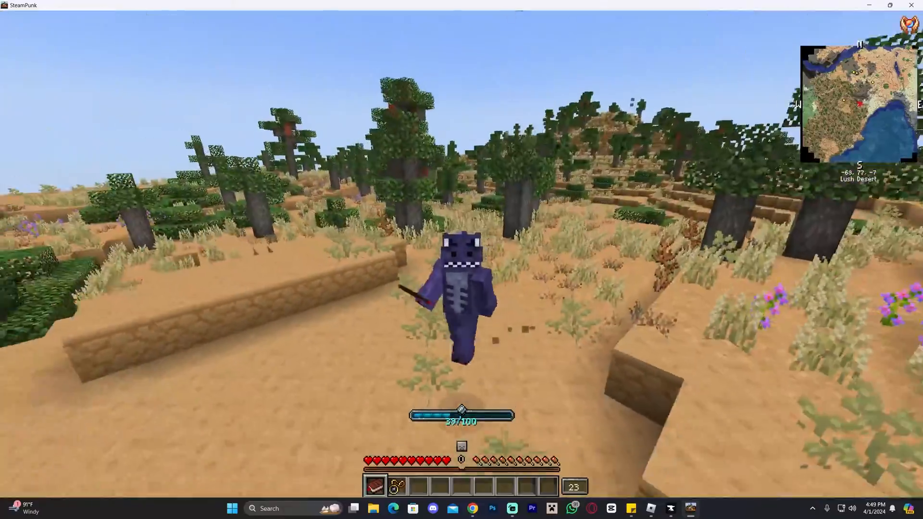
pyautogui.press('w')
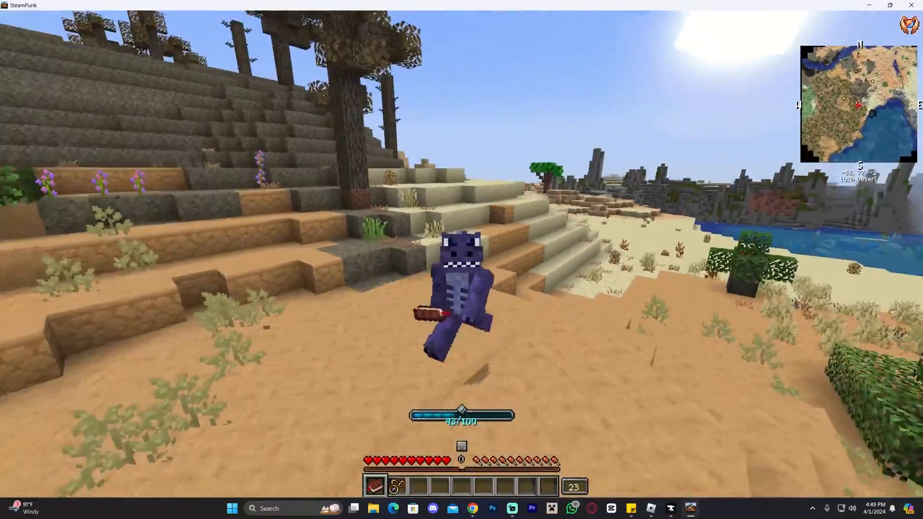
pyautogui.press('w')
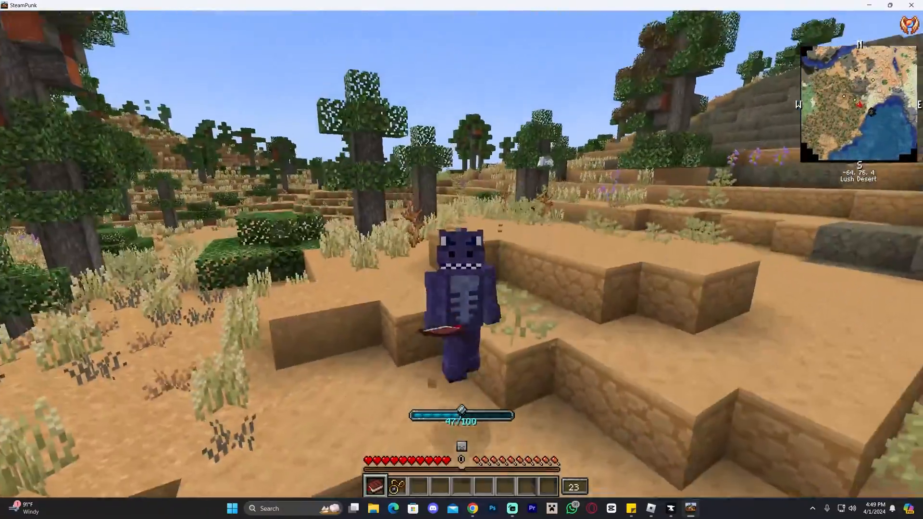
# Run down to the ocean shoreline, turn back into the desert and eat the held food
pyautogui.press('w')
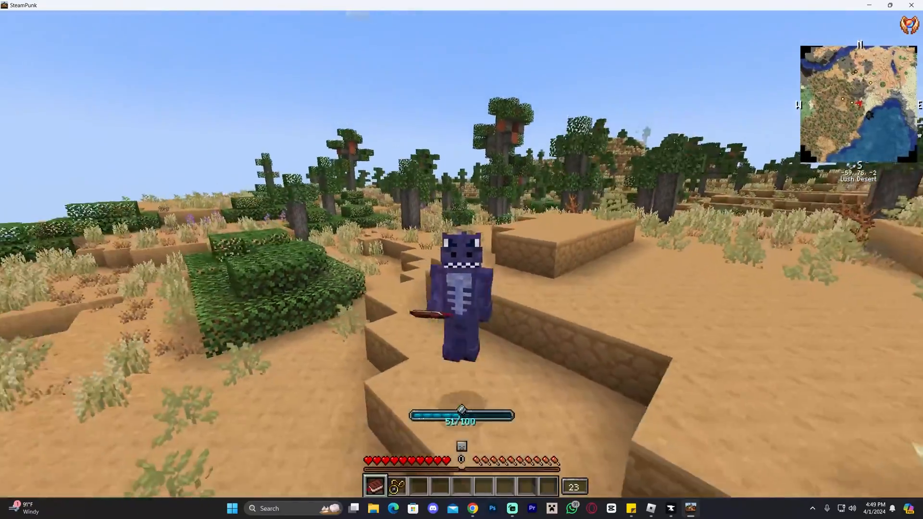
pyautogui.press('w')
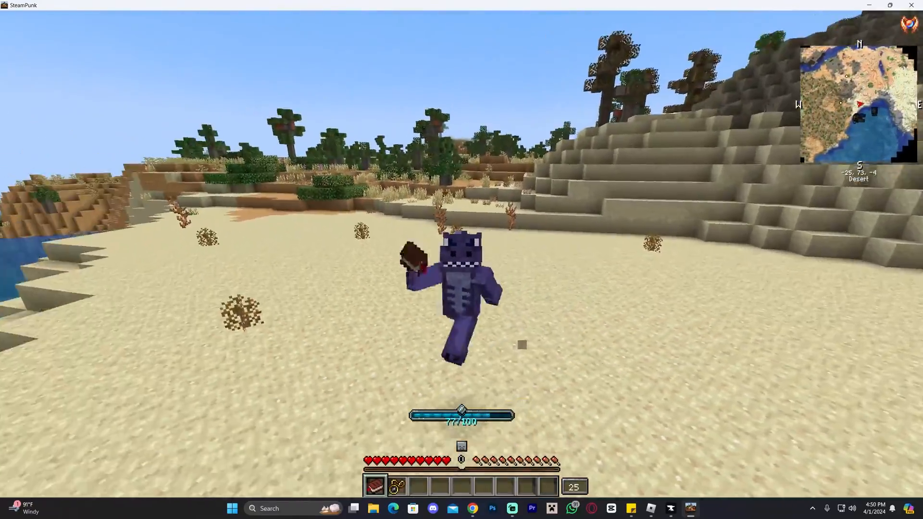
pyautogui.press('w')
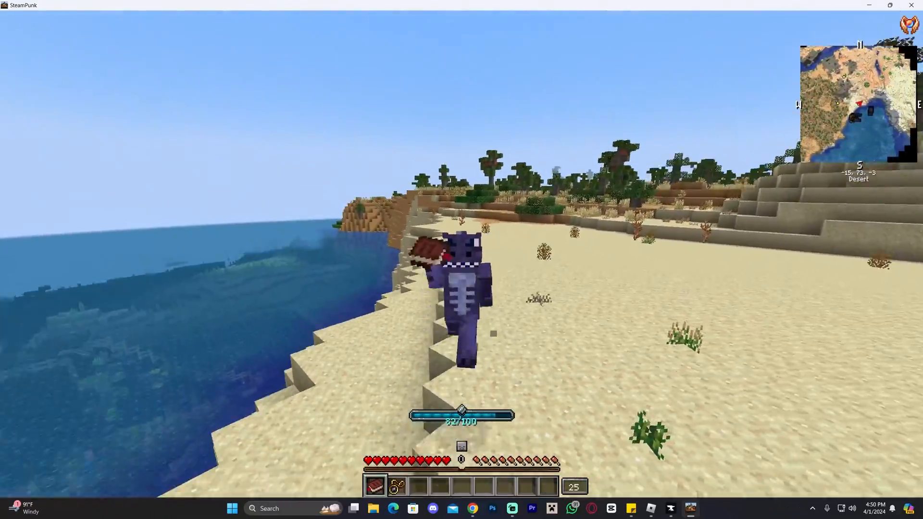
pyautogui.press('w')
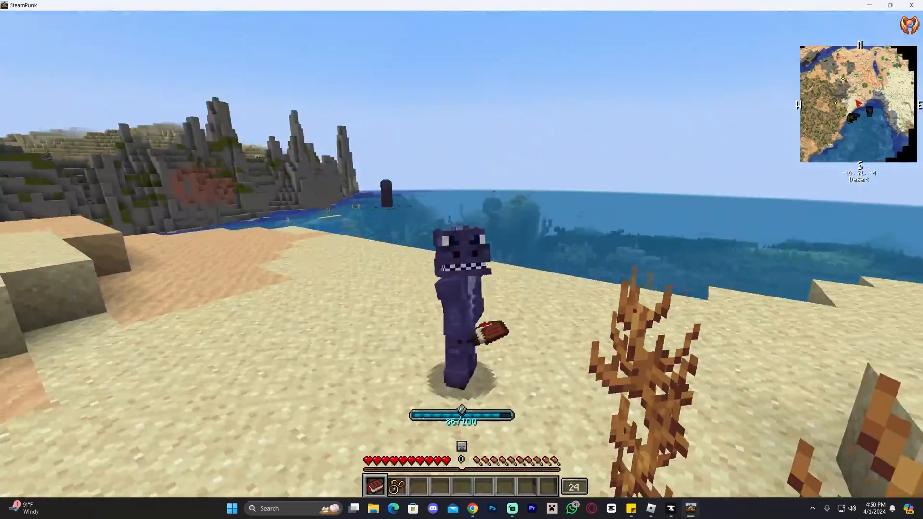
pyautogui.press('w')
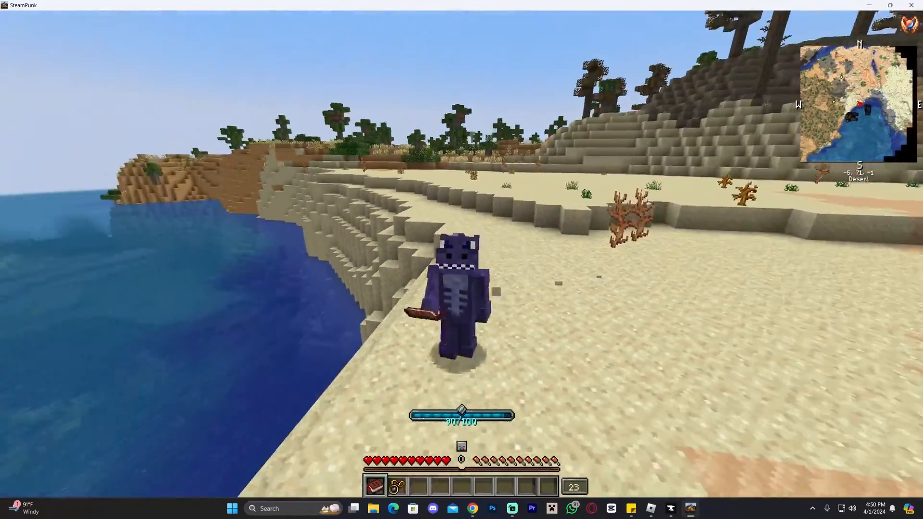
pyautogui.press('w')
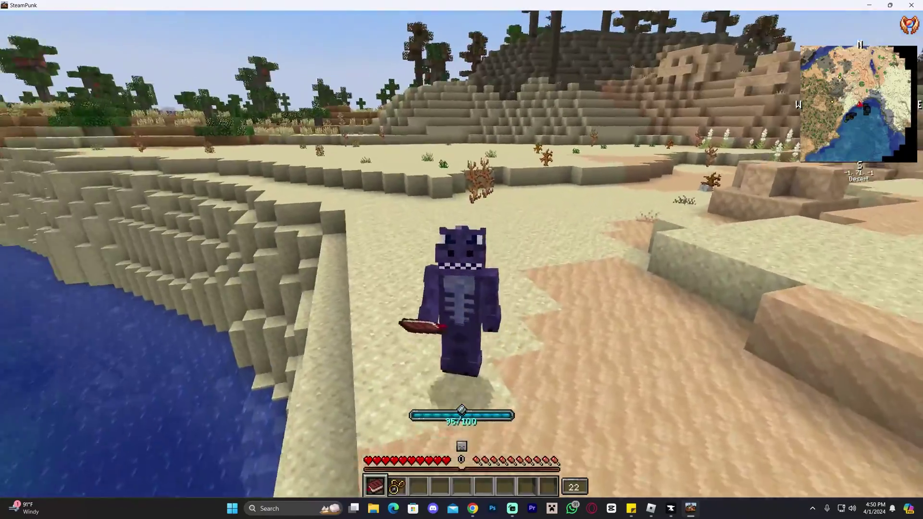
pyautogui.rightClick(462, 260)
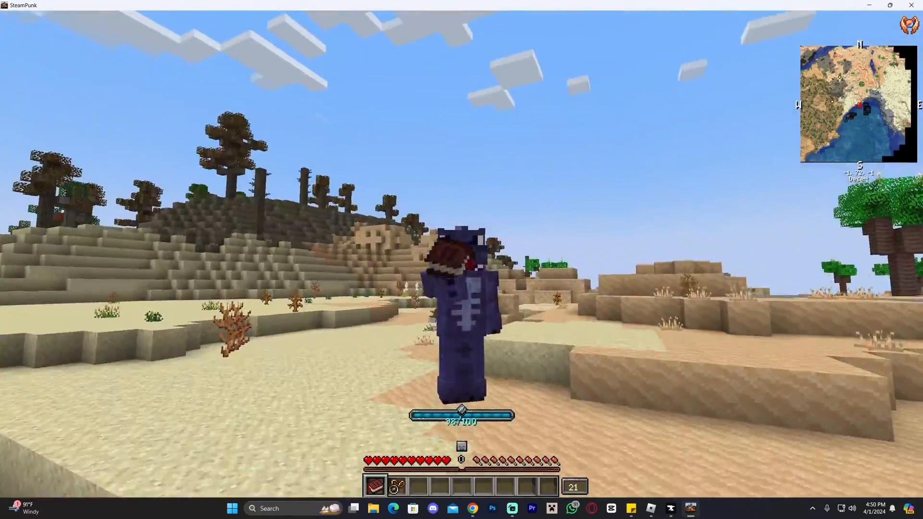